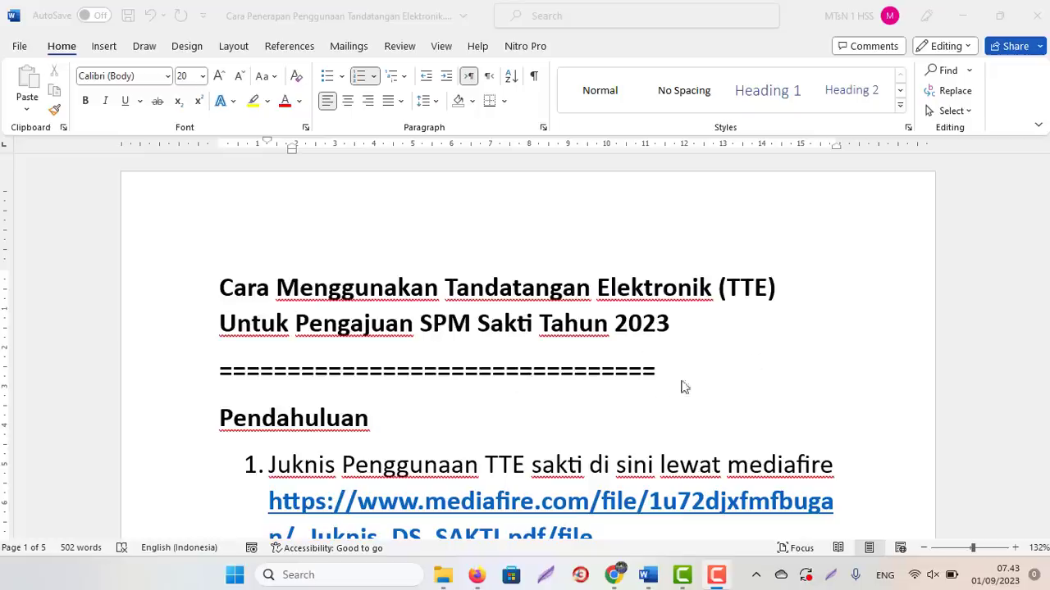
Read the guide's Pendahuluan section and the Langkah Singkat Penggunaan di Sakti steps down to "Pilih SPPnya"
click(518, 438)
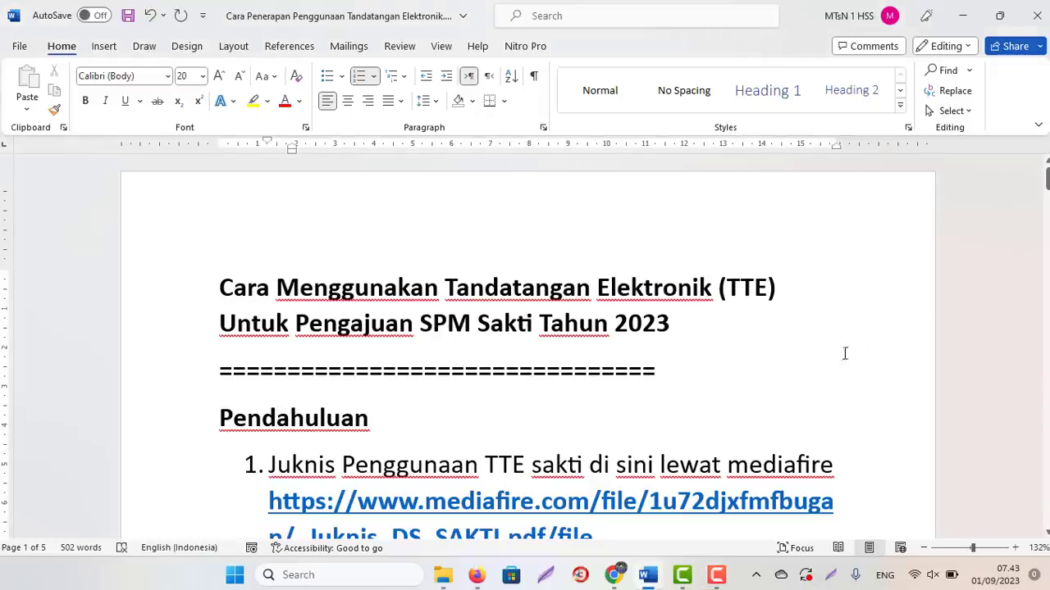
click(720, 388)
key(Down)
key(Down)
key(Down)
key(Down)
key(Down)
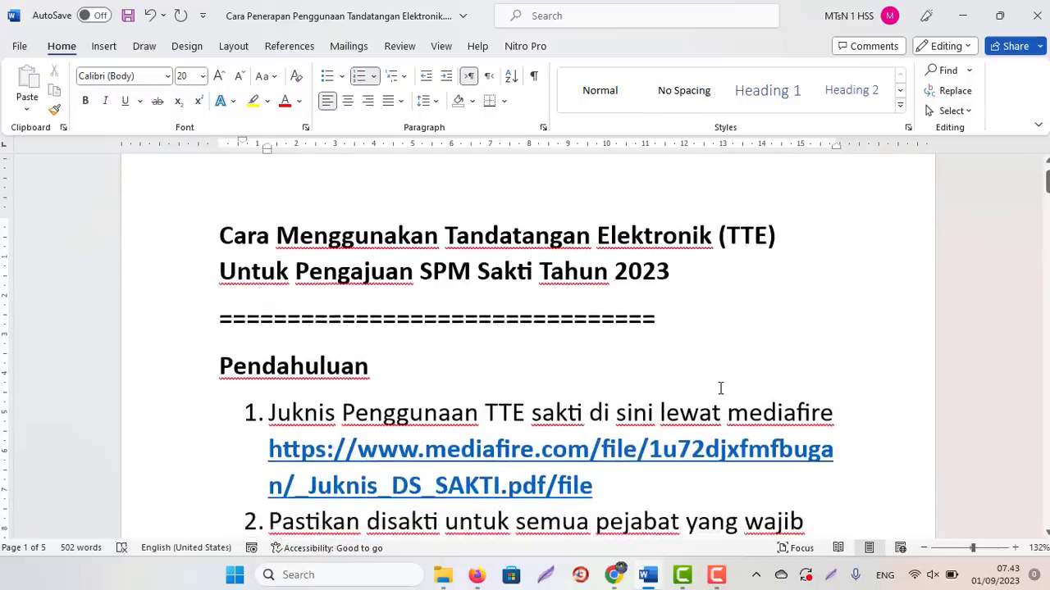
key(Down)
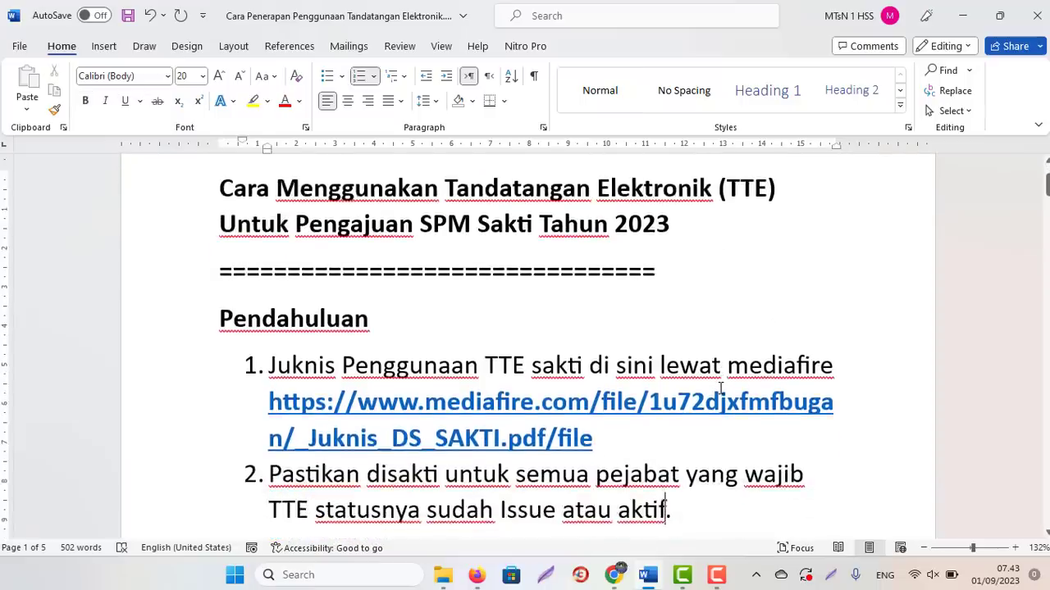
key(Down)
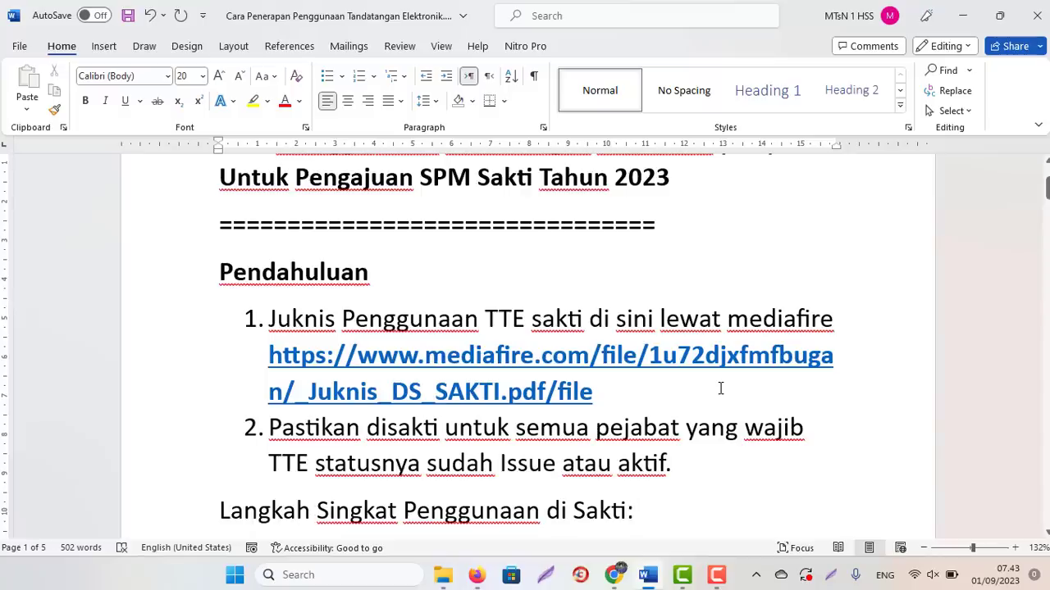
key(Down)
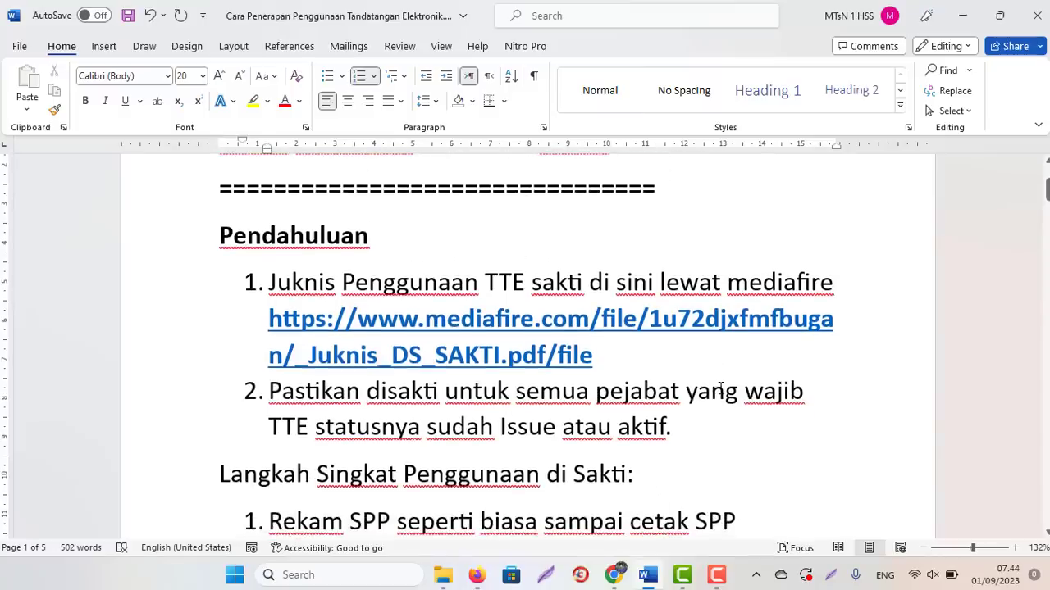
key(Down)
key(Down)
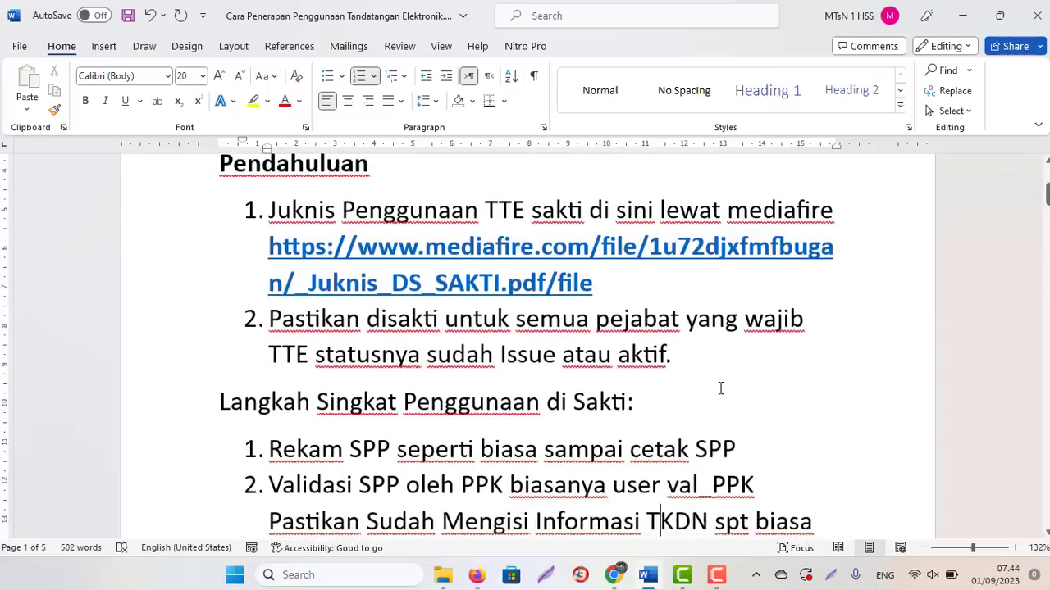
key(Down)
key(Down)
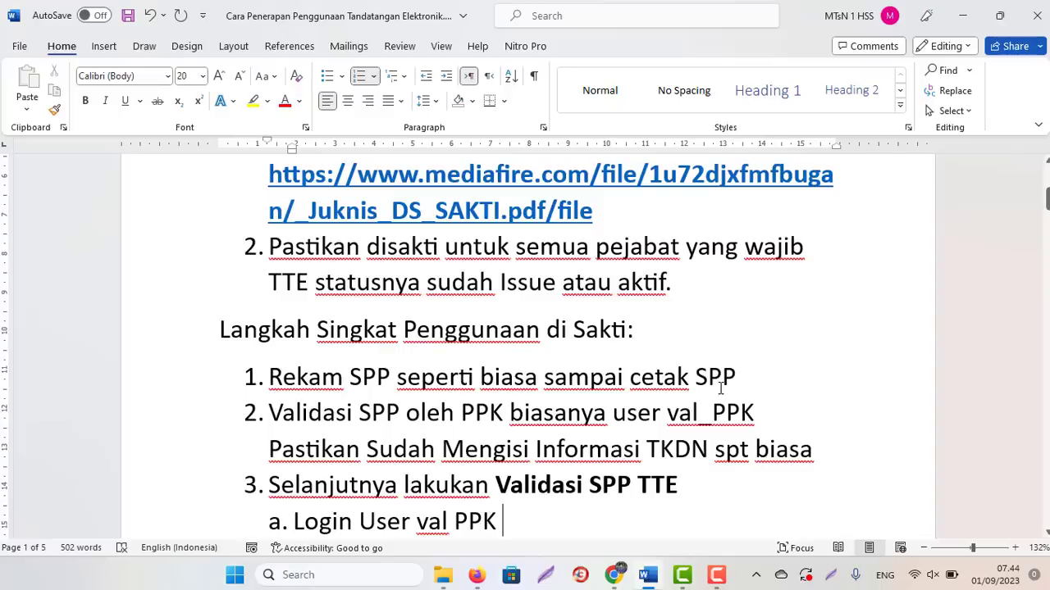
key(Return)
text(Menu Pembayaran – Validasi – Validasi SPP)
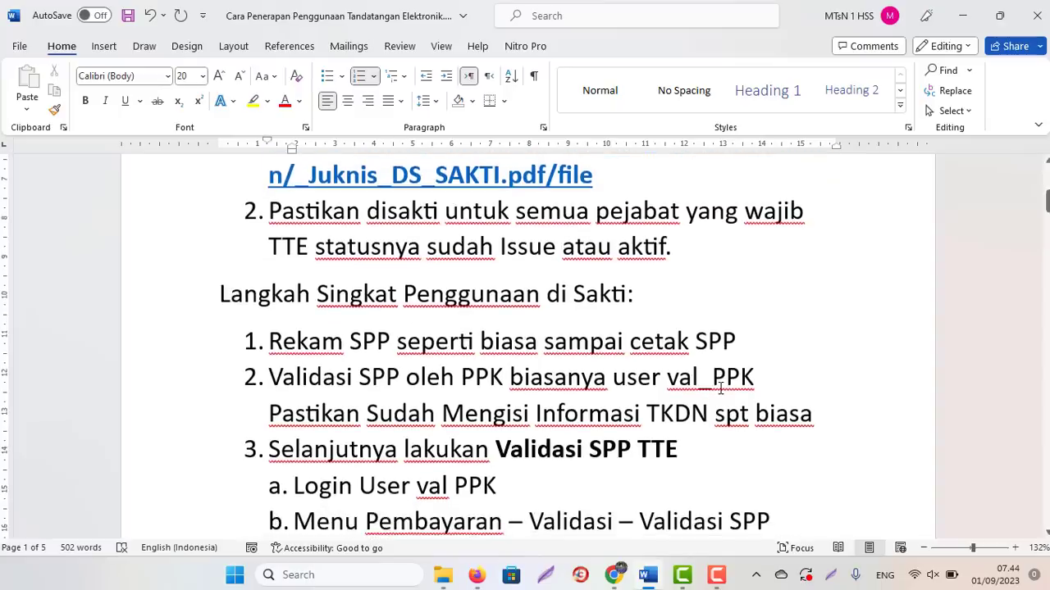
key(Return)
text(Pilih SPPnya)
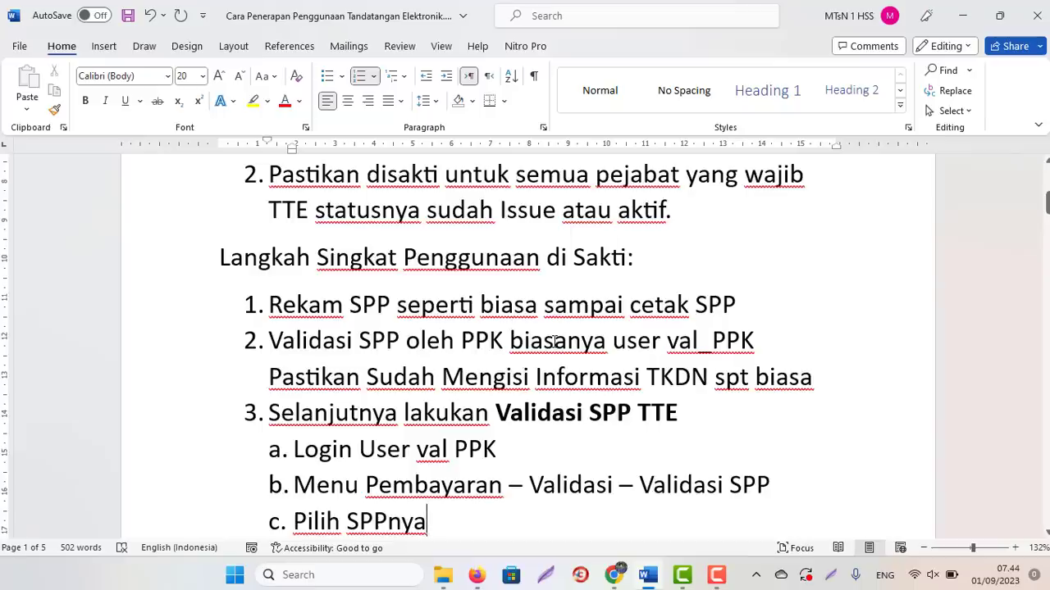
Switch to the Sakti web application in Chrome and bring up the Validasi SPP page
mouse_move(611, 578)
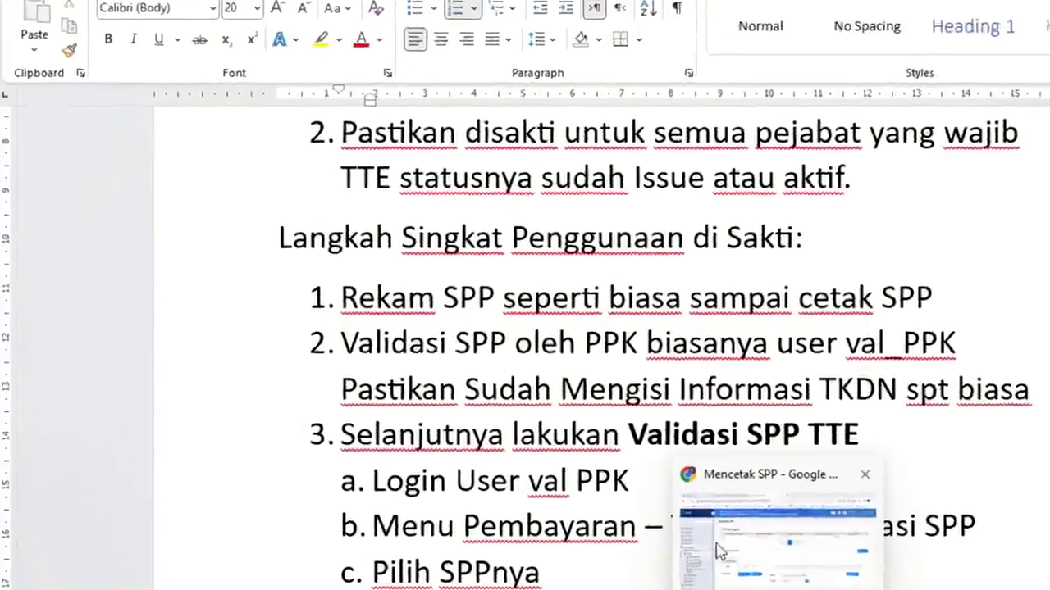
click(611, 578)
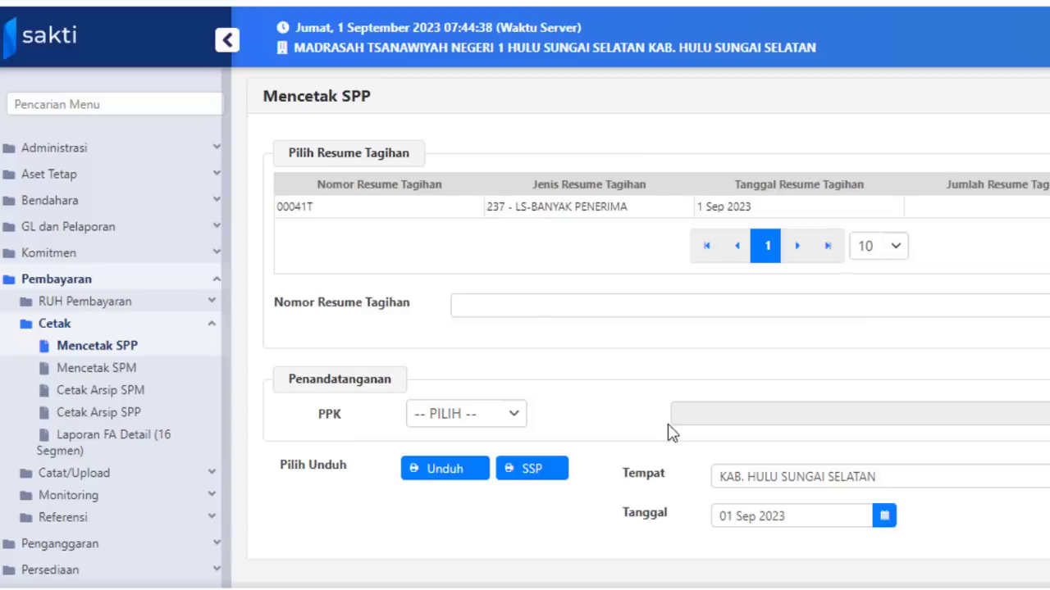
click(540, 479)
key(alt+Tab)
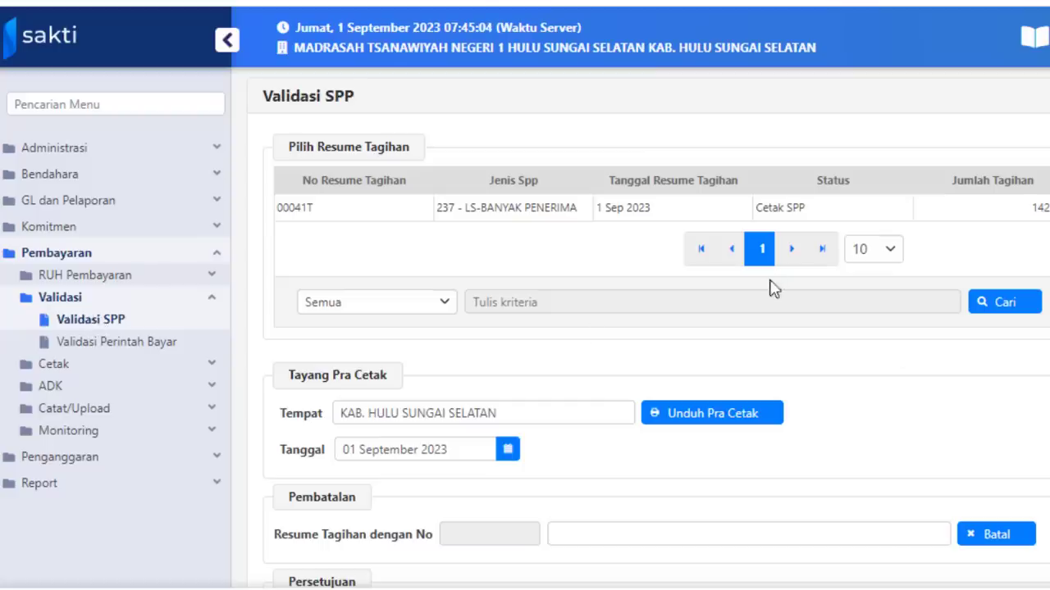
Select resume tagihan 00041T on the Validasi SPP page and start its approval process
click(541, 212)
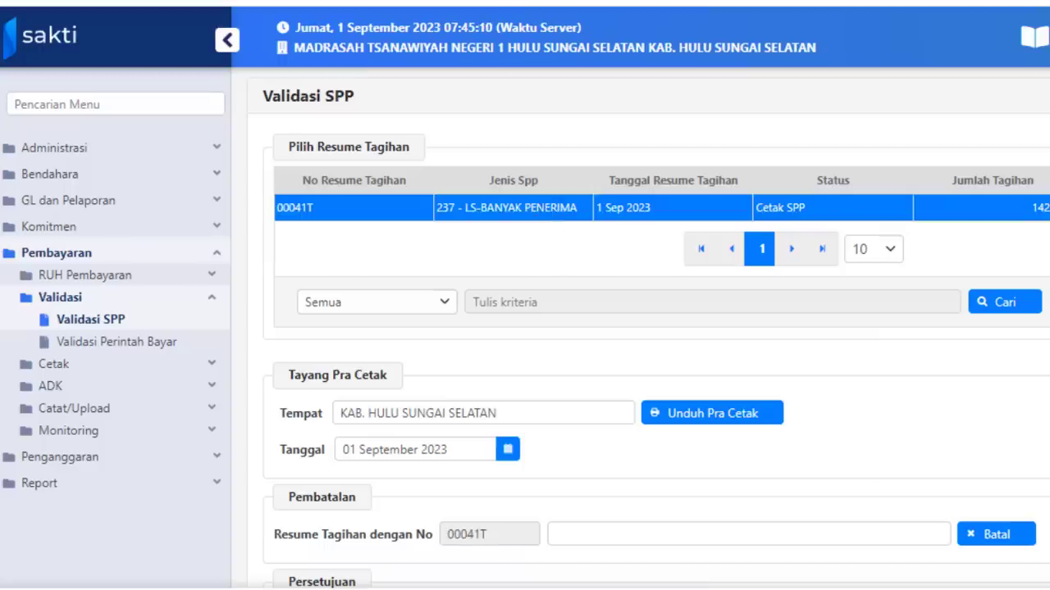
scroll(952, 541, down, 2)
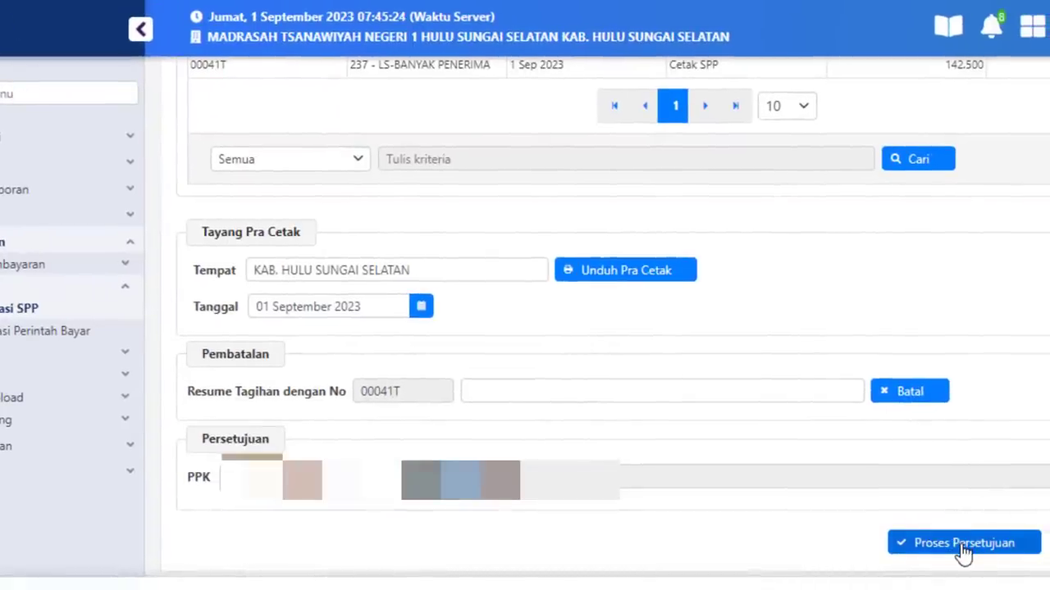
click(963, 551)
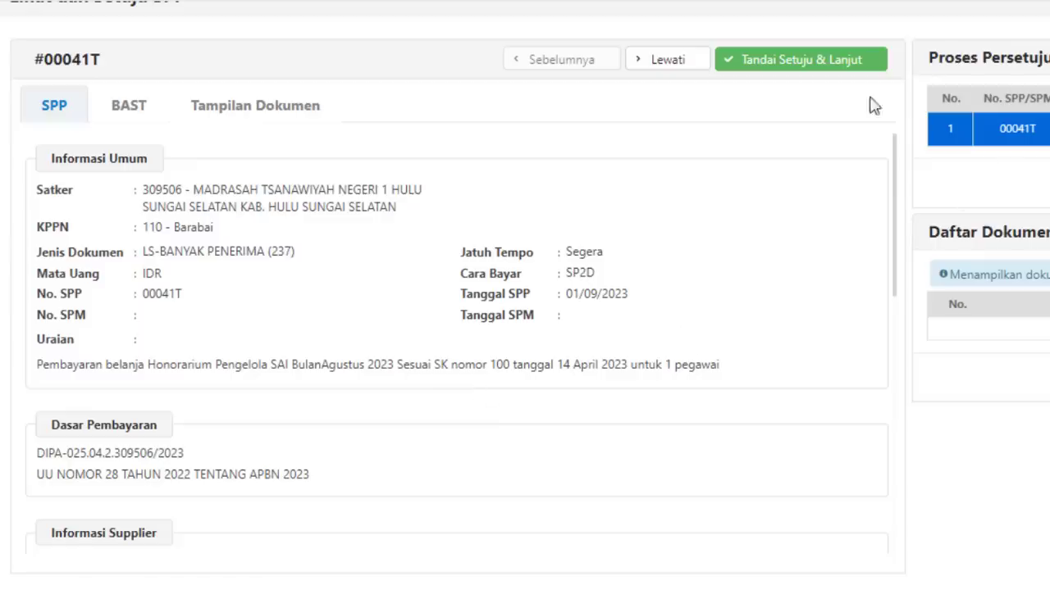
Mark SPP 00041T as agreed, then process its approval and confirm with Ya
click(802, 70)
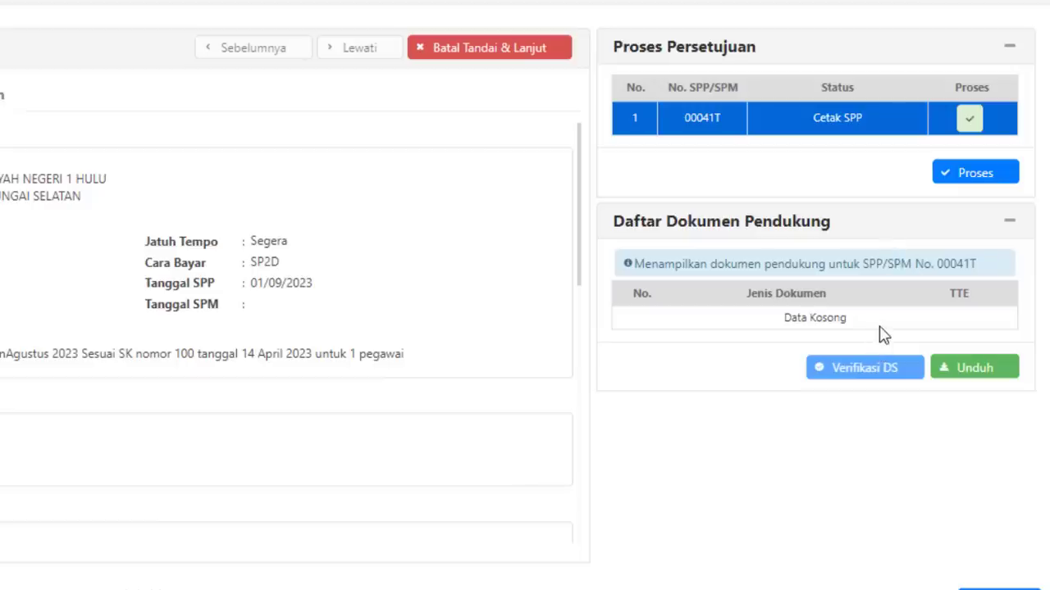
click(975, 183)
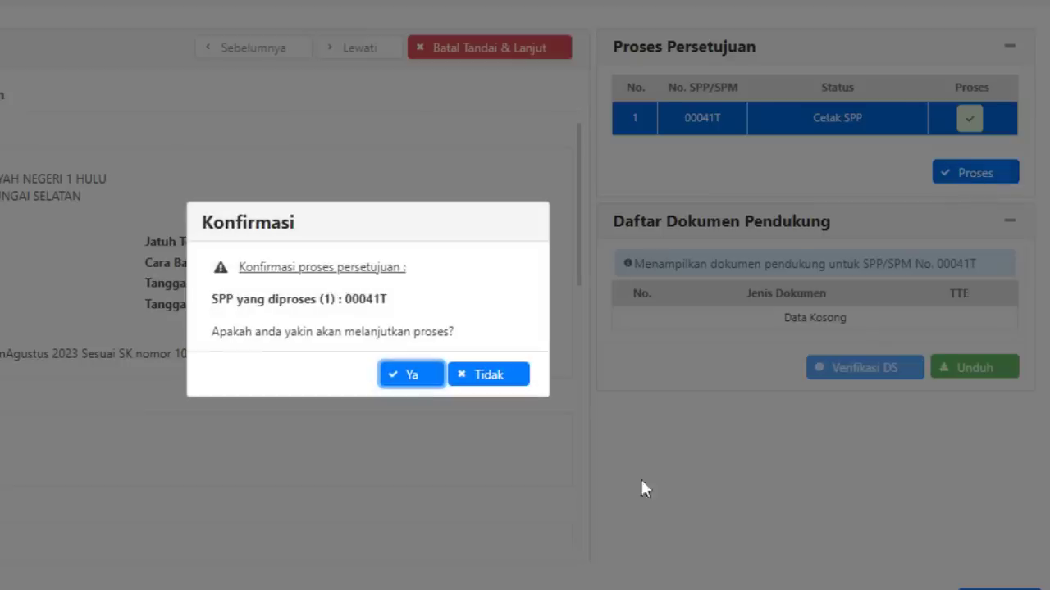
click(412, 378)
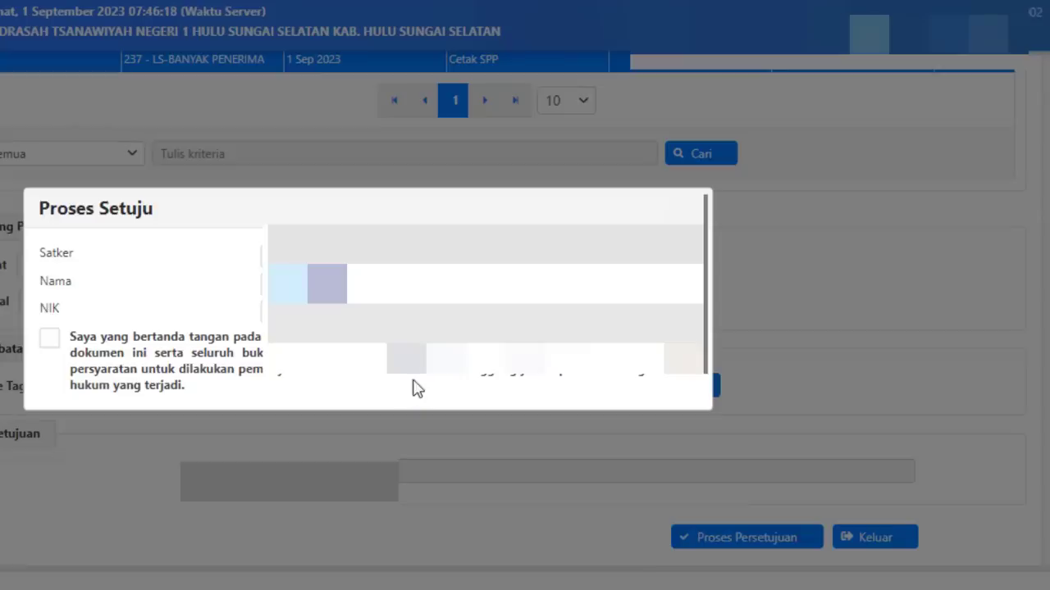
Accept the signer's statement, enter the signing passphrase, and process the SPP approval through to acknowledging the information dialog
click(48, 347)
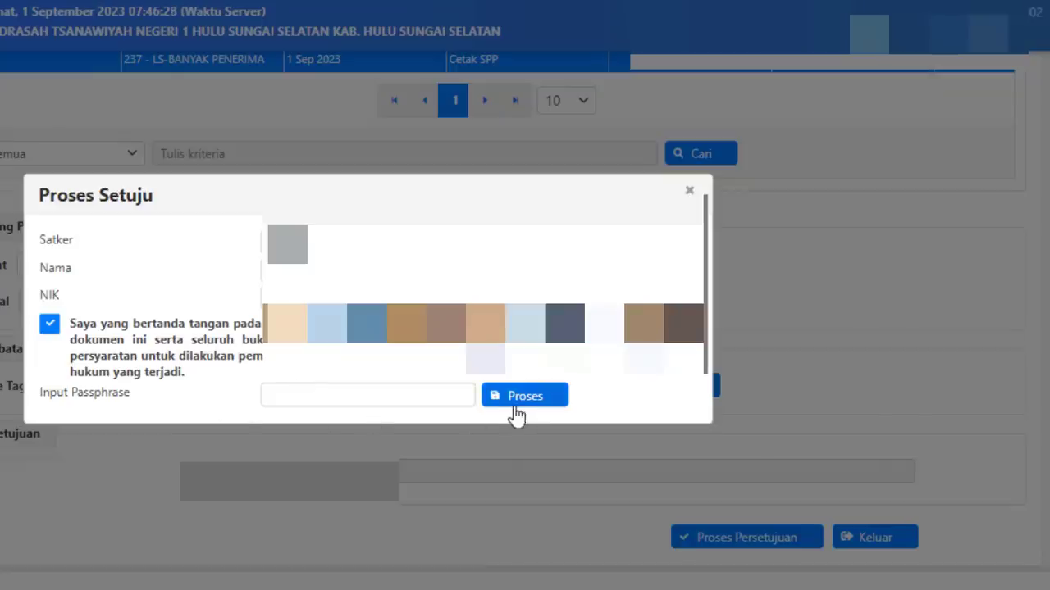
mouse_move(527, 589)
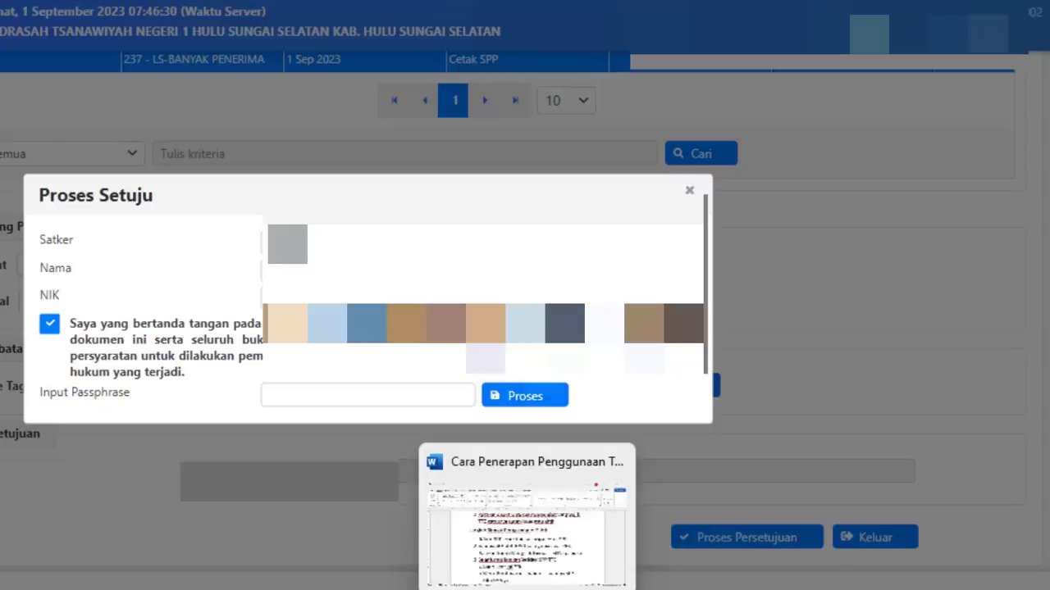
click(615, 566)
click(959, 533)
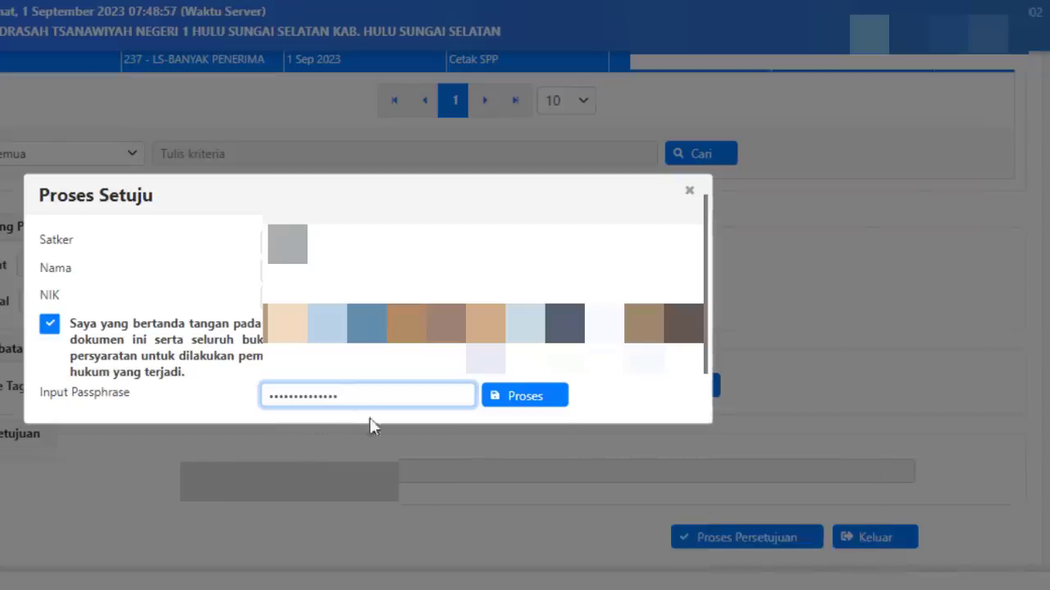
click(514, 401)
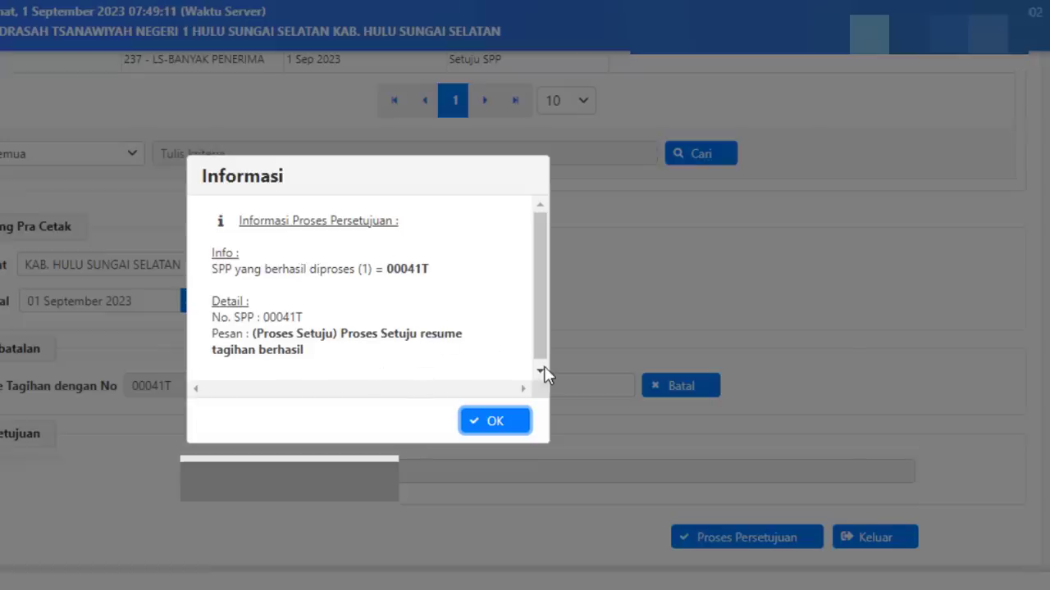
click(489, 425)
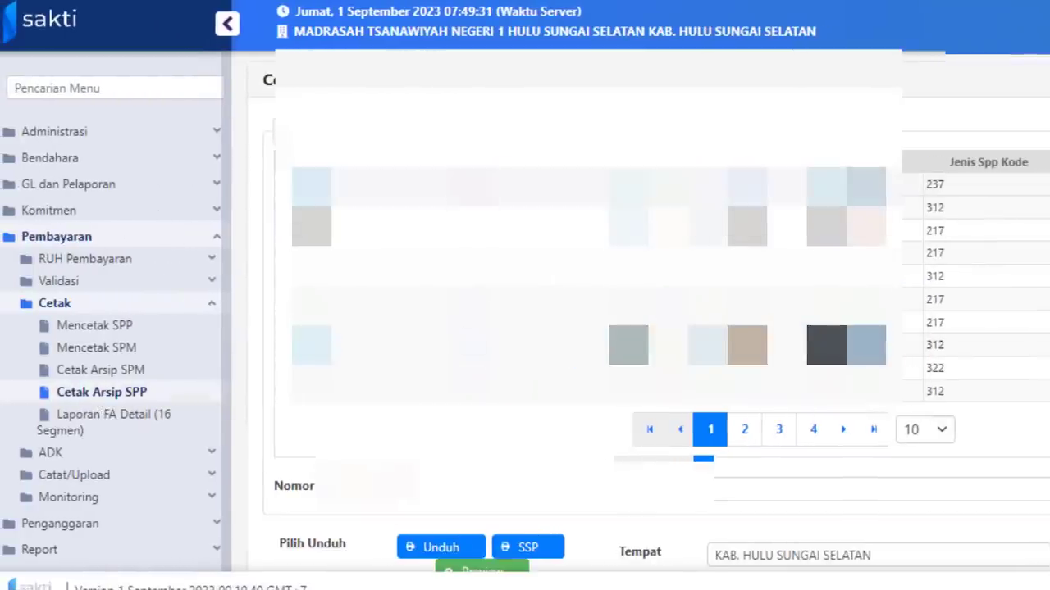
Select the SPP with type code 237 under Cetak Arsip SPP and download its documents
click(492, 186)
scroll(574, 246, down, 1)
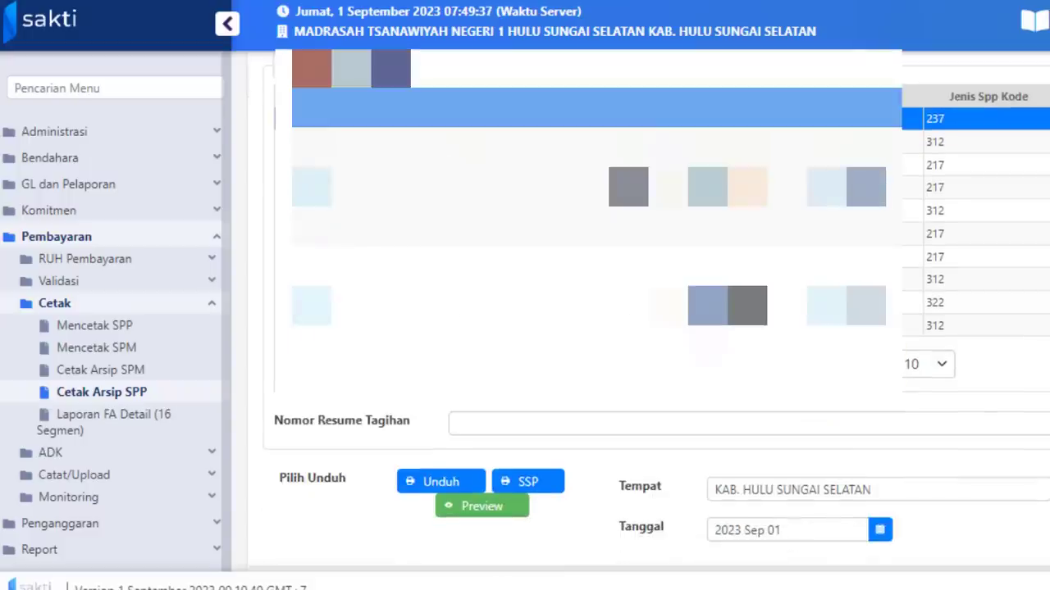
click(424, 484)
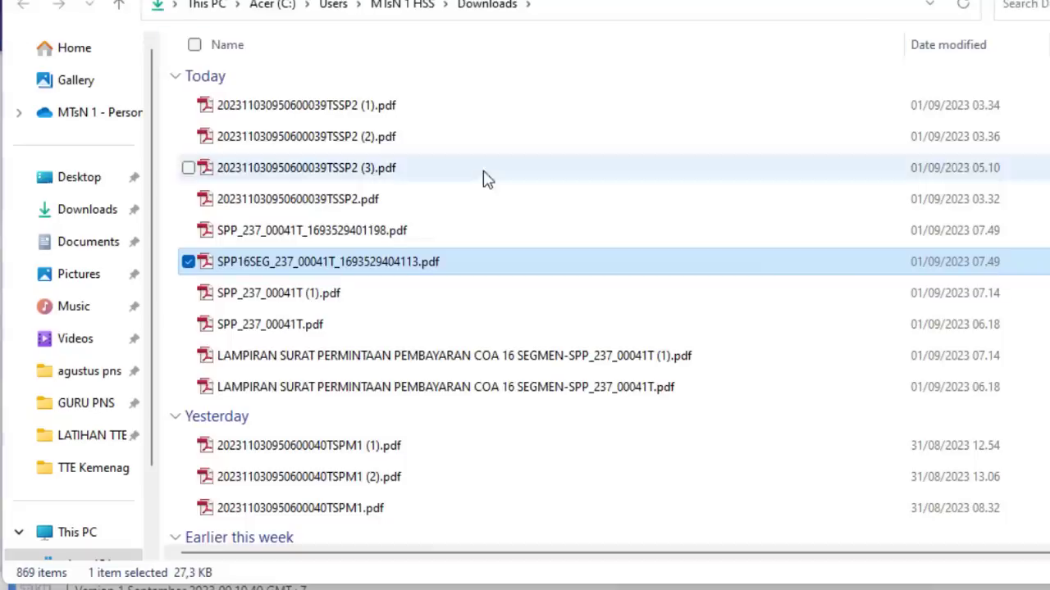
Open SPP16SEG_237_00041T_1693529404113.pdf, check the electronic signature QR code at its end, and return to Sakti
double_click(308, 262)
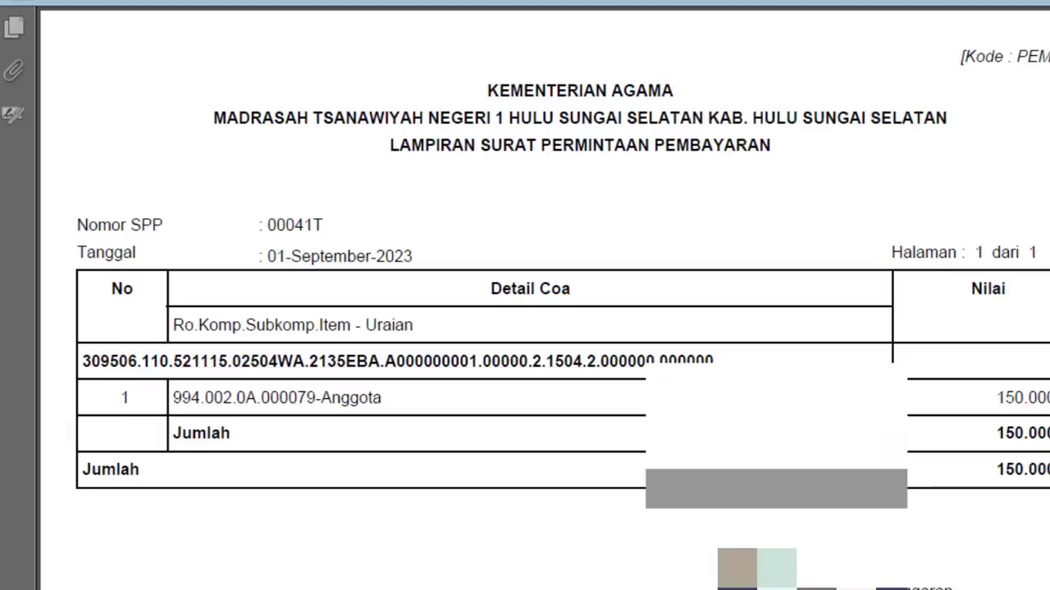
scroll(939, 298, down, 5)
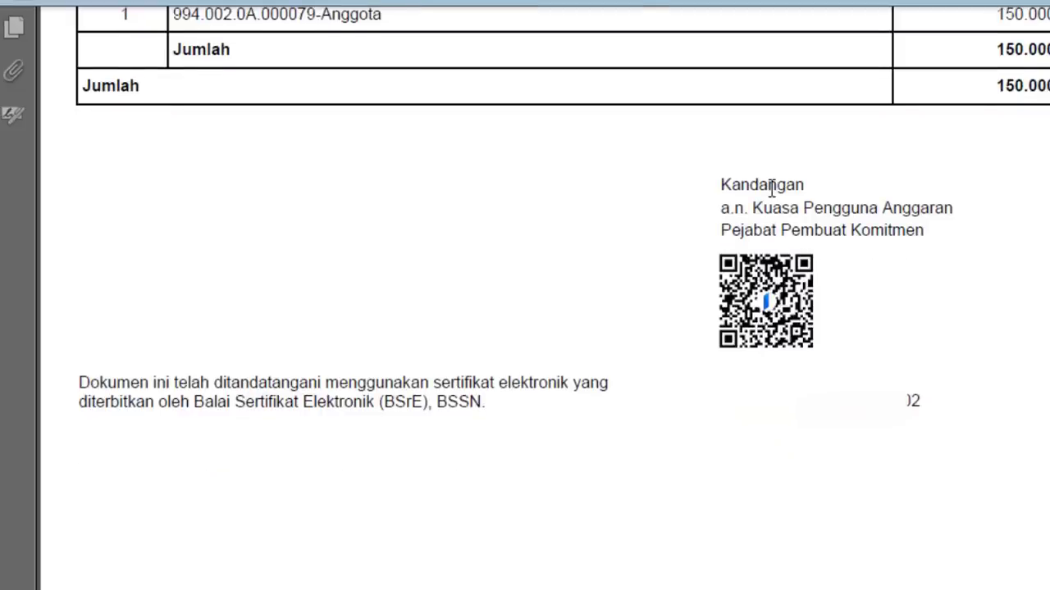
mouse_move(812, 308)
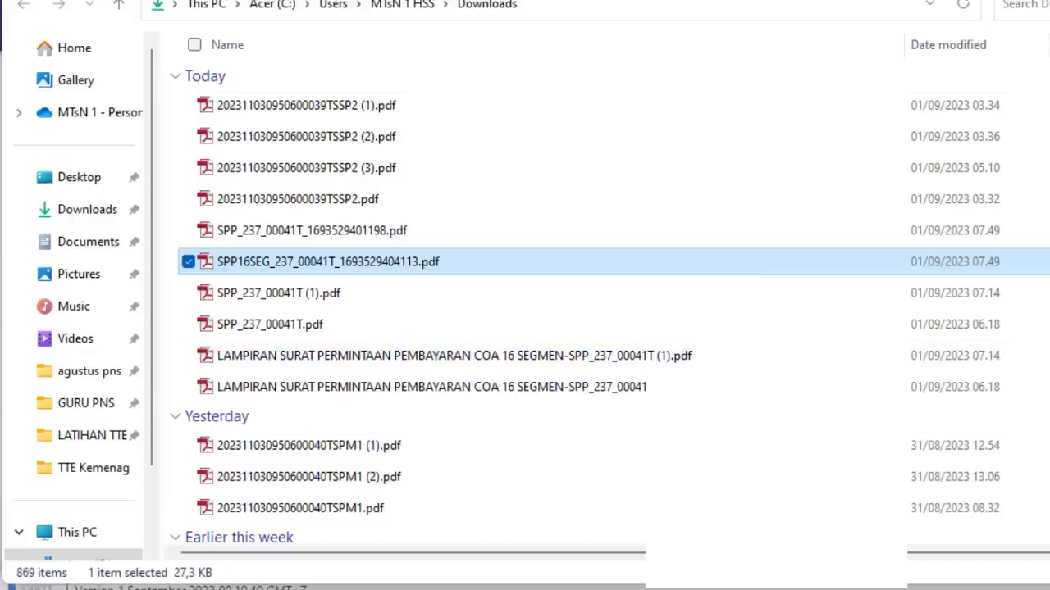
click(761, 526)
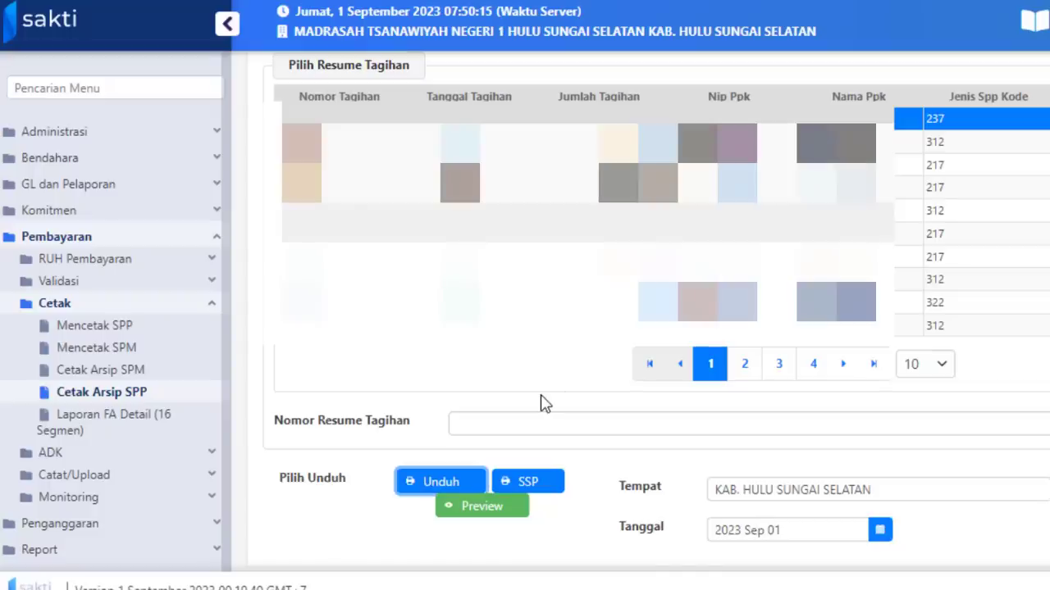
Open the ADK SPP OTP page under Pembayaran, select resume tagihan 00041T and start processing it to reach the OTP entry form
click(85, 462)
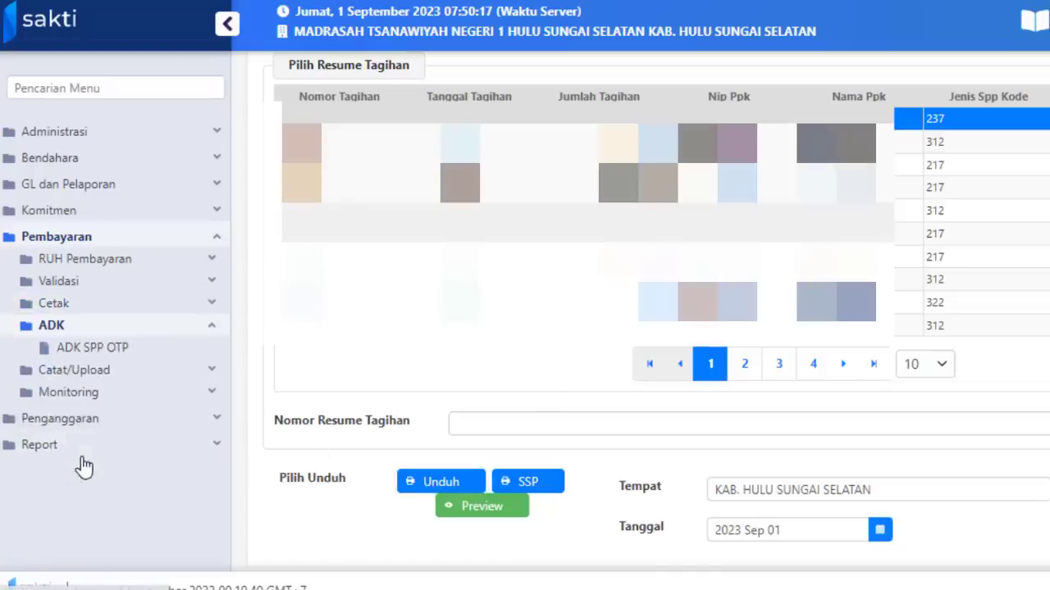
click(90, 352)
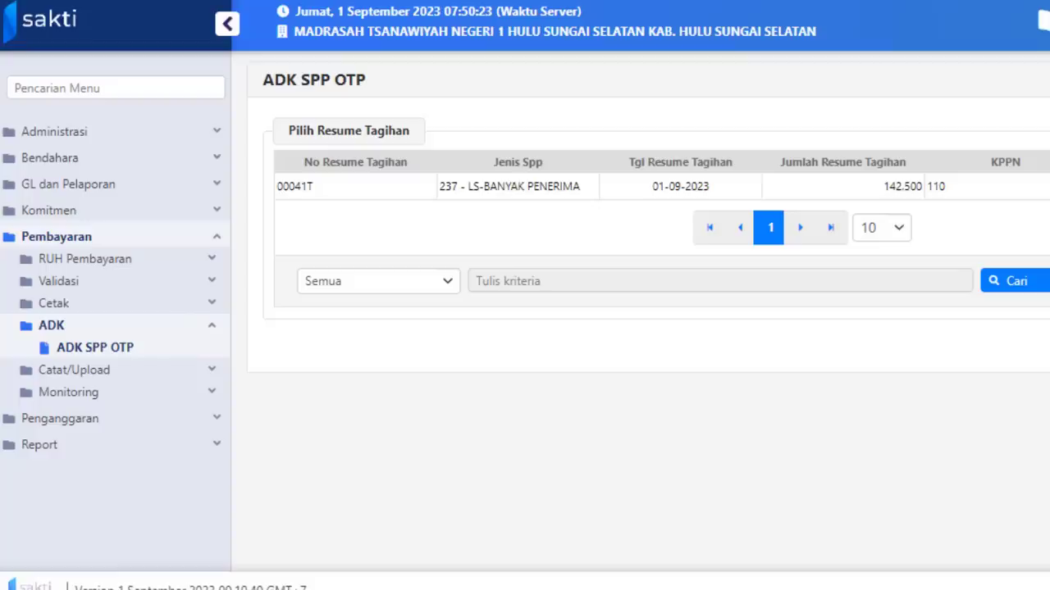
click(517, 186)
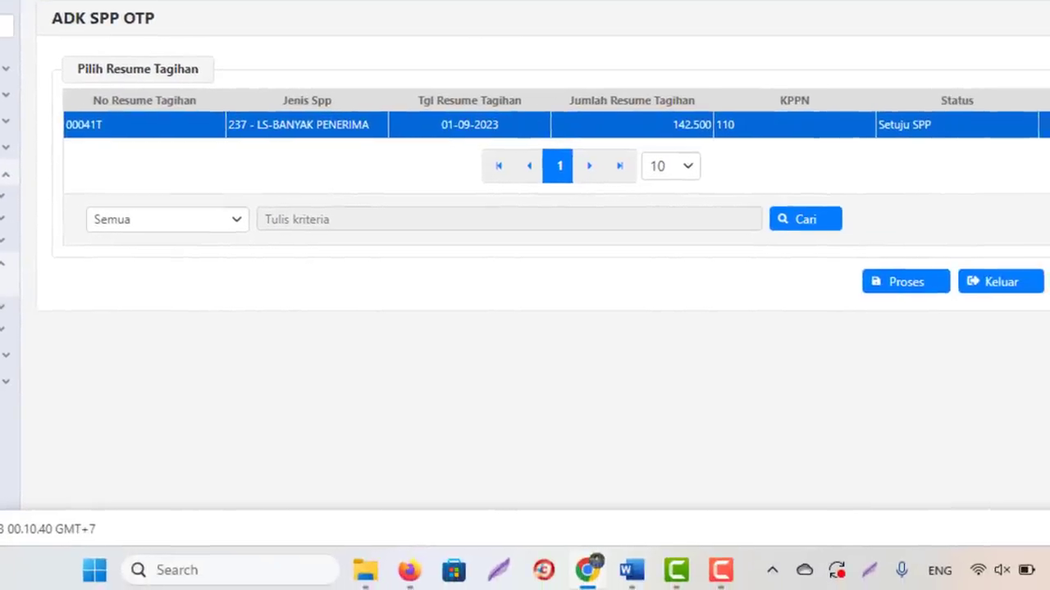
click(903, 289)
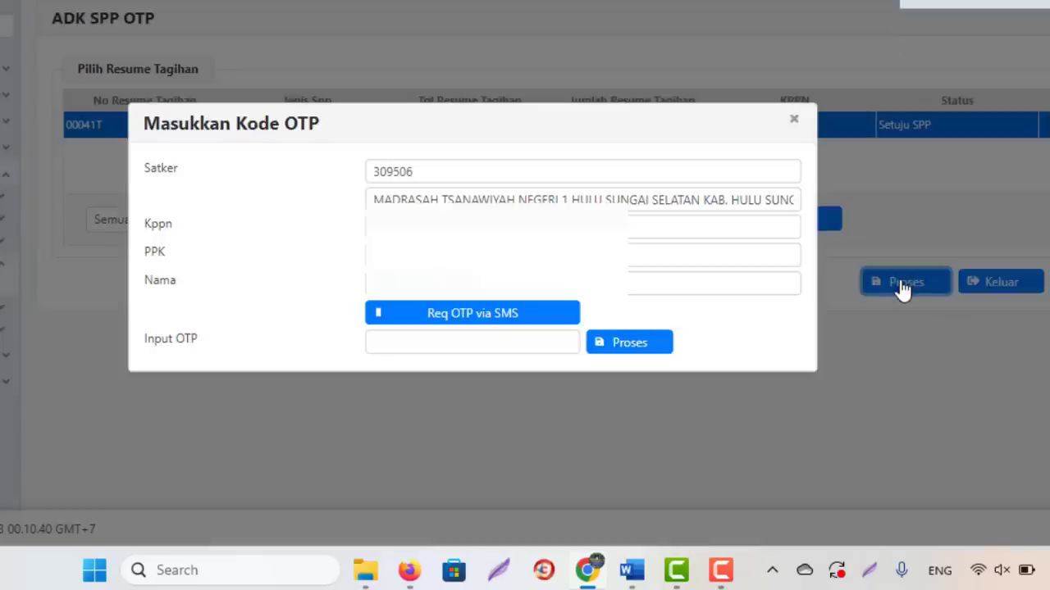
click(722, 574)
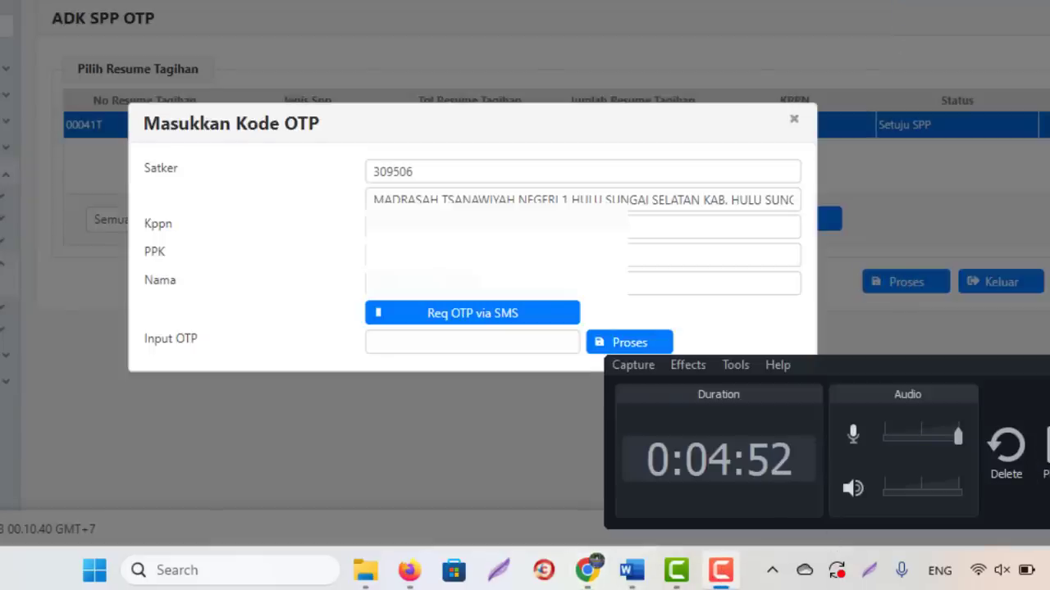
click(710, 345)
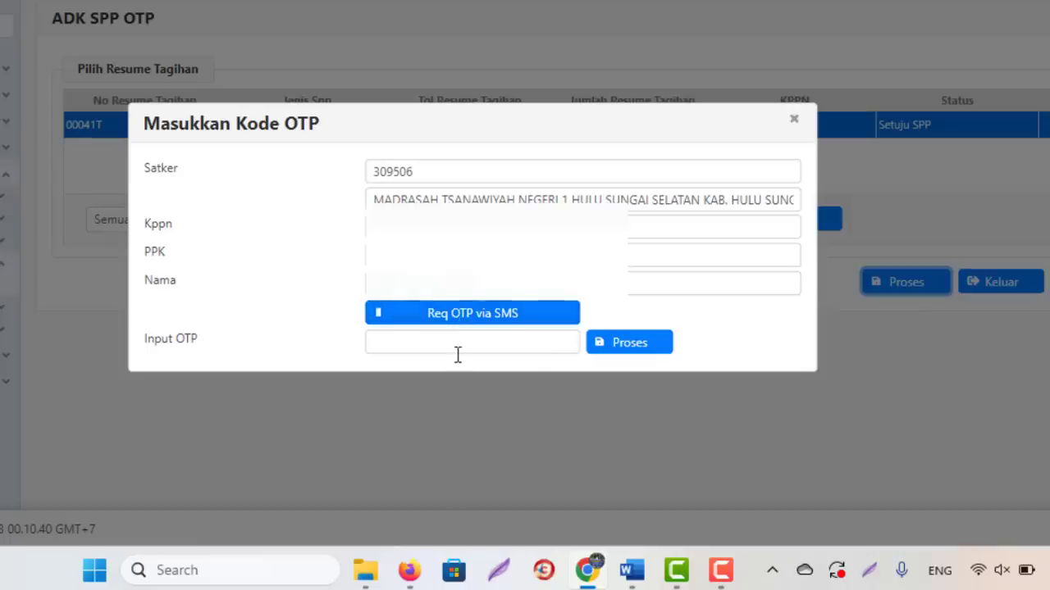
click(720, 570)
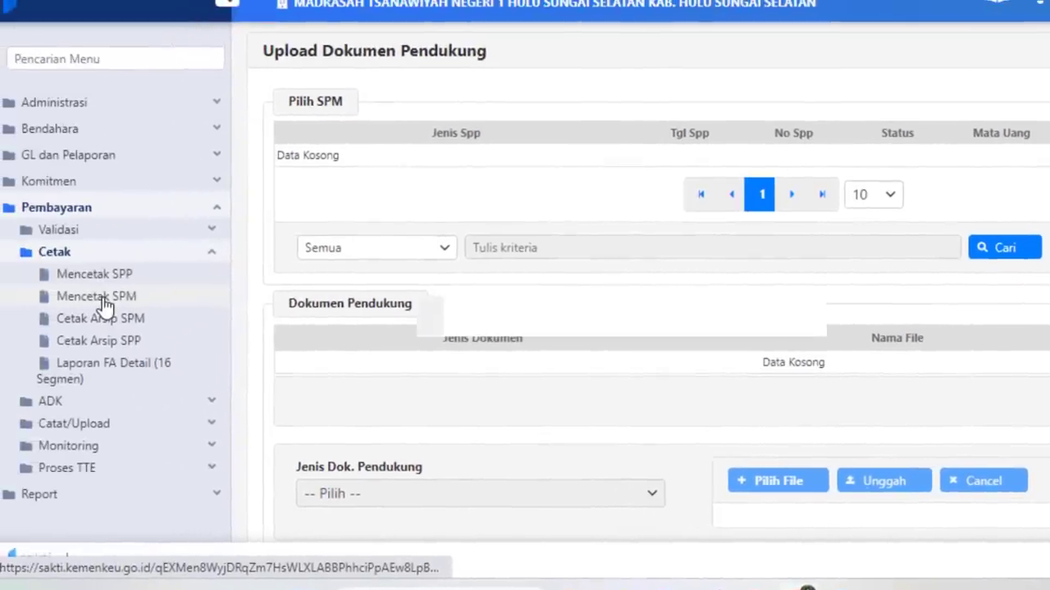
Open Mencetak SPM under Pembayaran, select resume tagihan 00041T and download its SPM
click(104, 304)
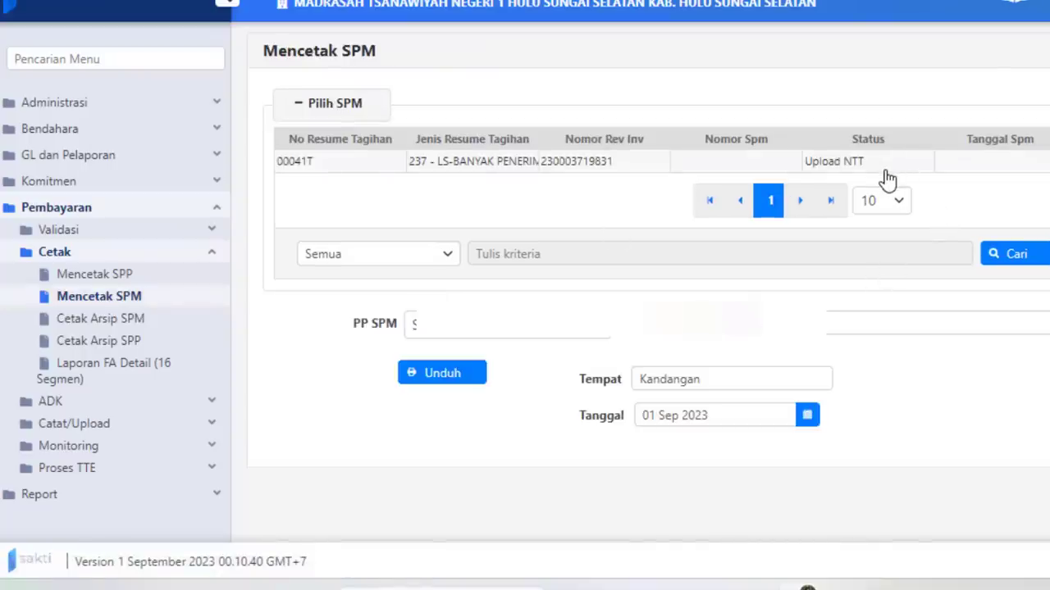
click(594, 164)
click(453, 381)
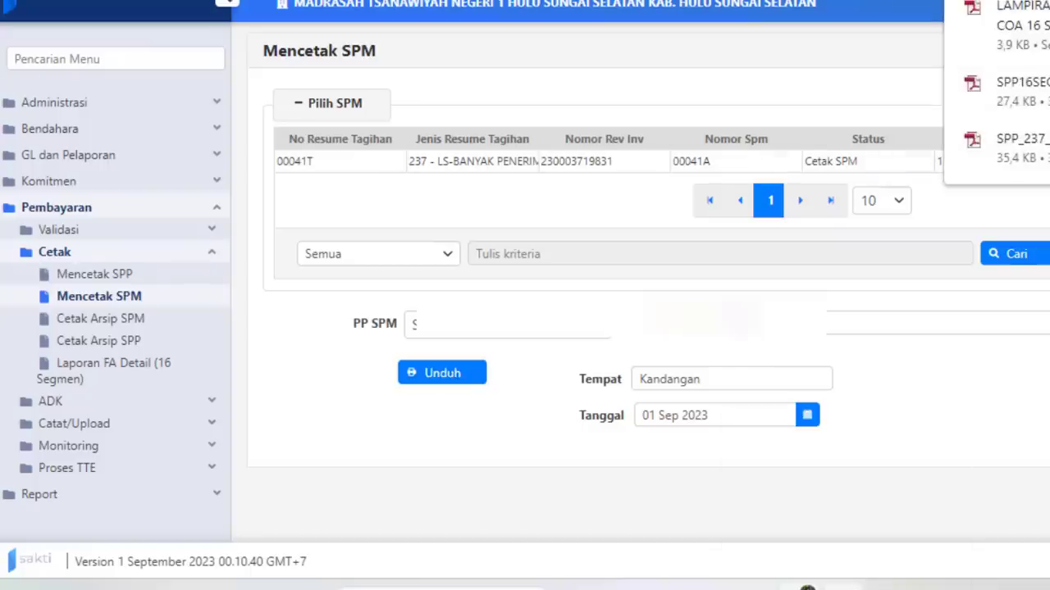
Switch to the Word guide and review its steps on printing the SPM and uploading supporting documents
key(alt+Tab)
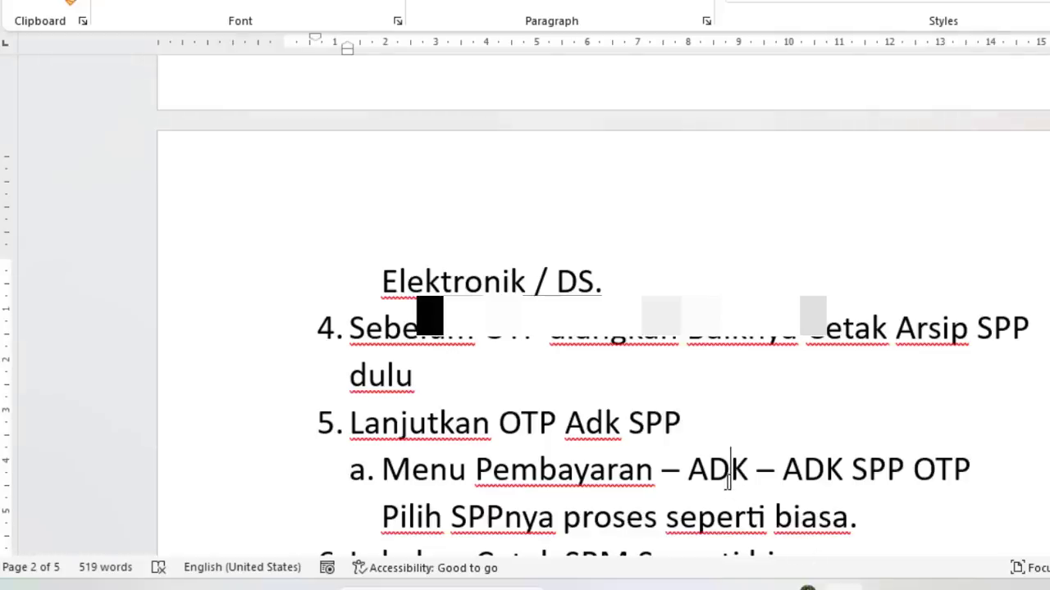
scroll(727, 480, up, 15)
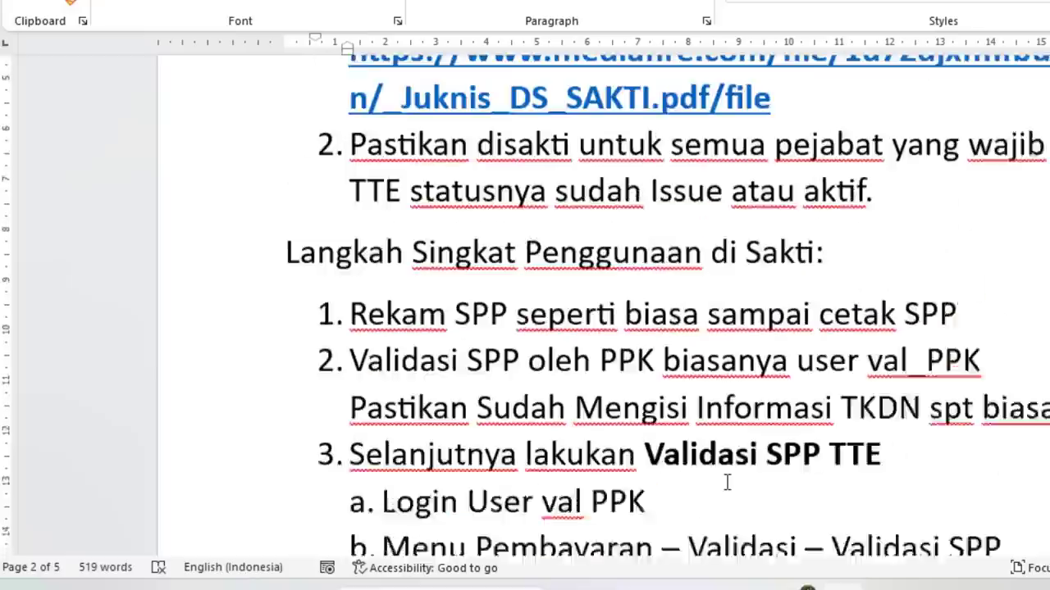
scroll(687, 483, down, 8)
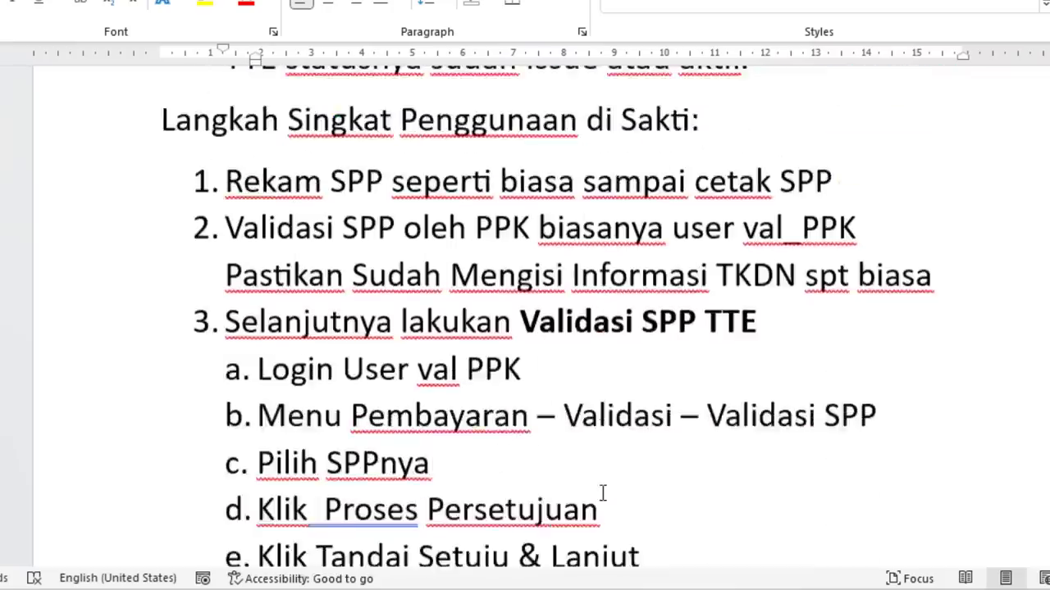
scroll(603, 492, down, 5)
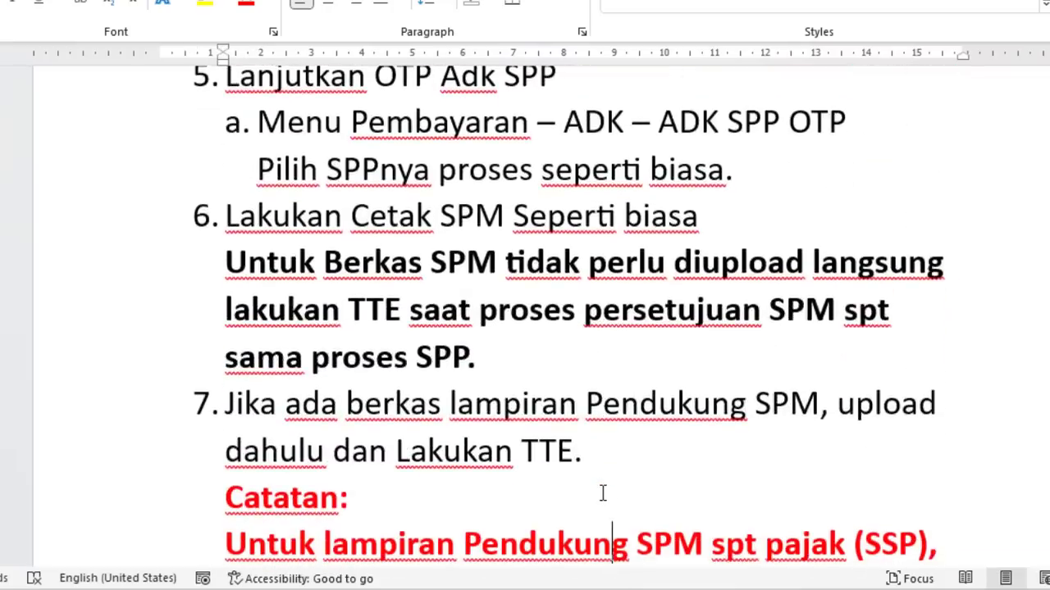
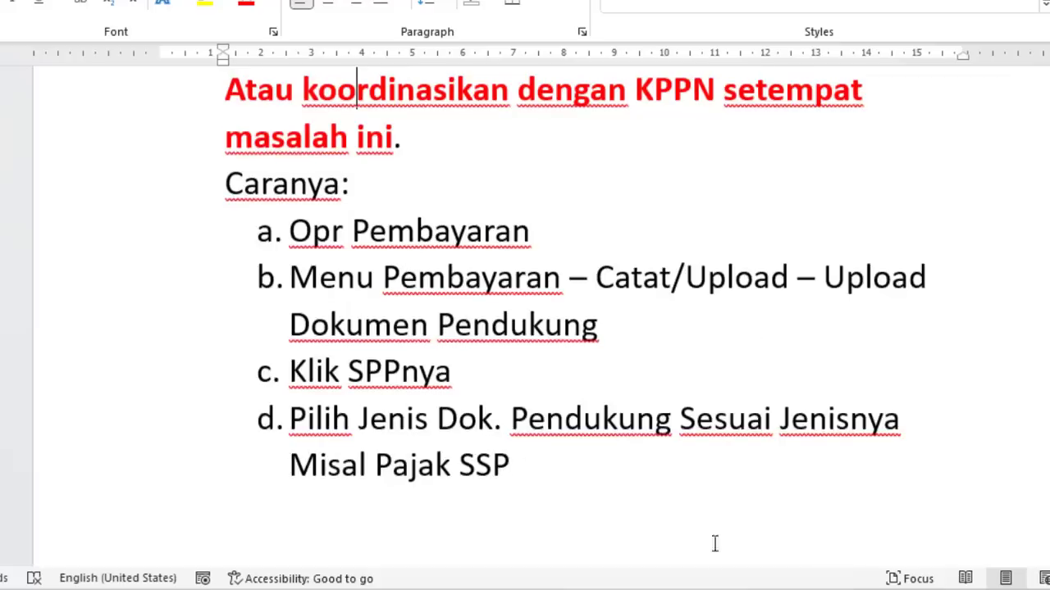
Switch to Sakti's operator session, open Upload Dokumen Pendukung under Pembayaran's Catat/Upload and select SPP 00041T
mouse_move(672, 587)
click(656, 556)
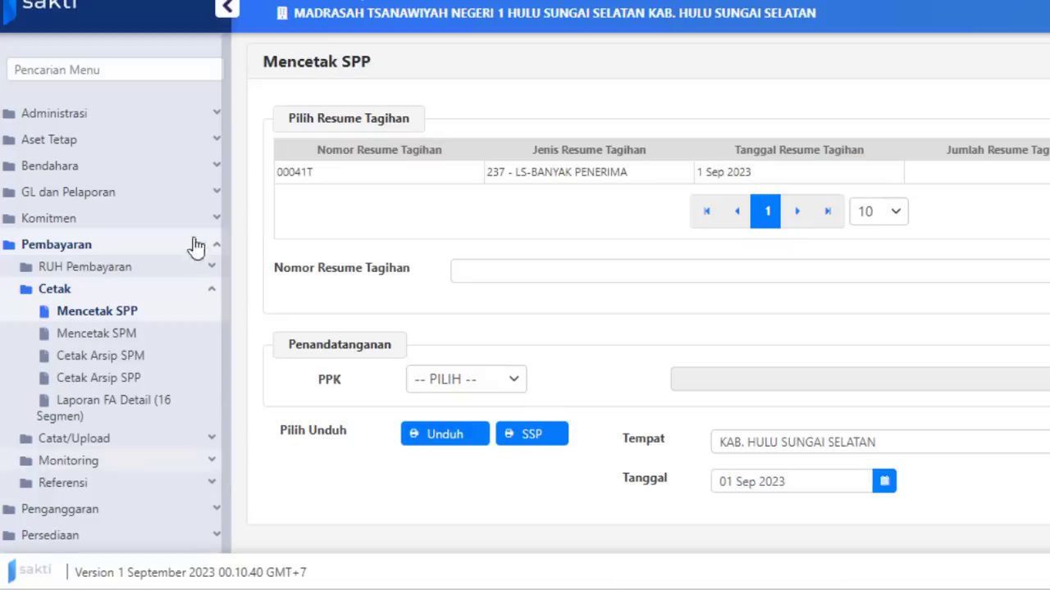
click(92, 268)
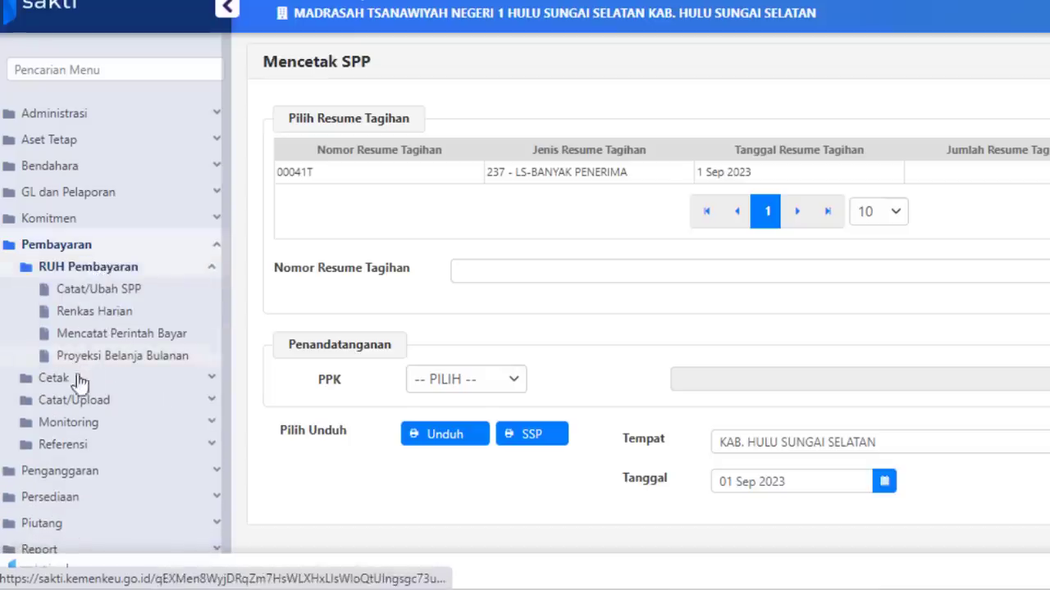
click(73, 401)
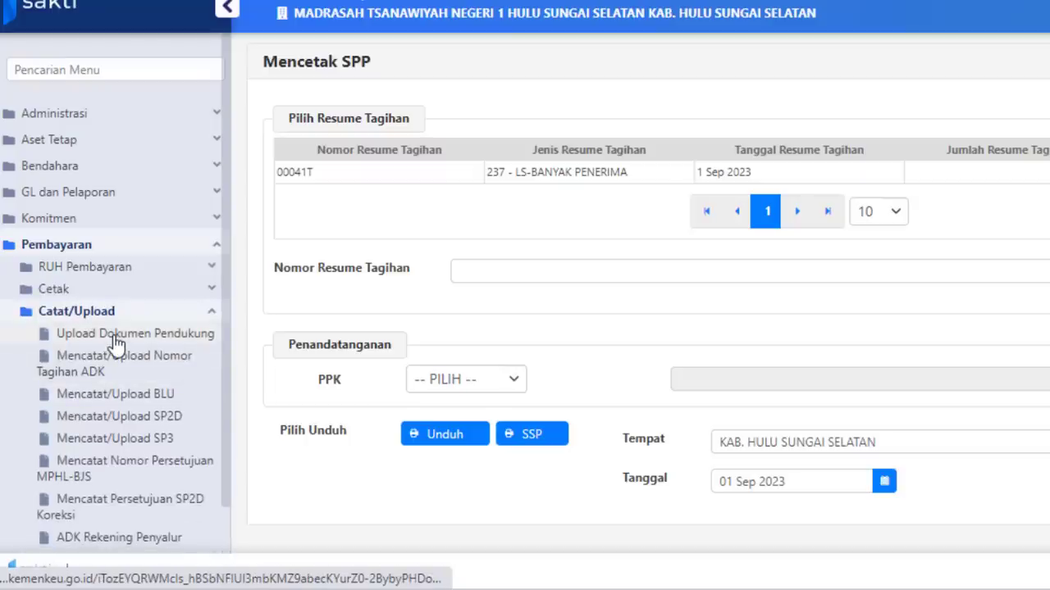
click(115, 336)
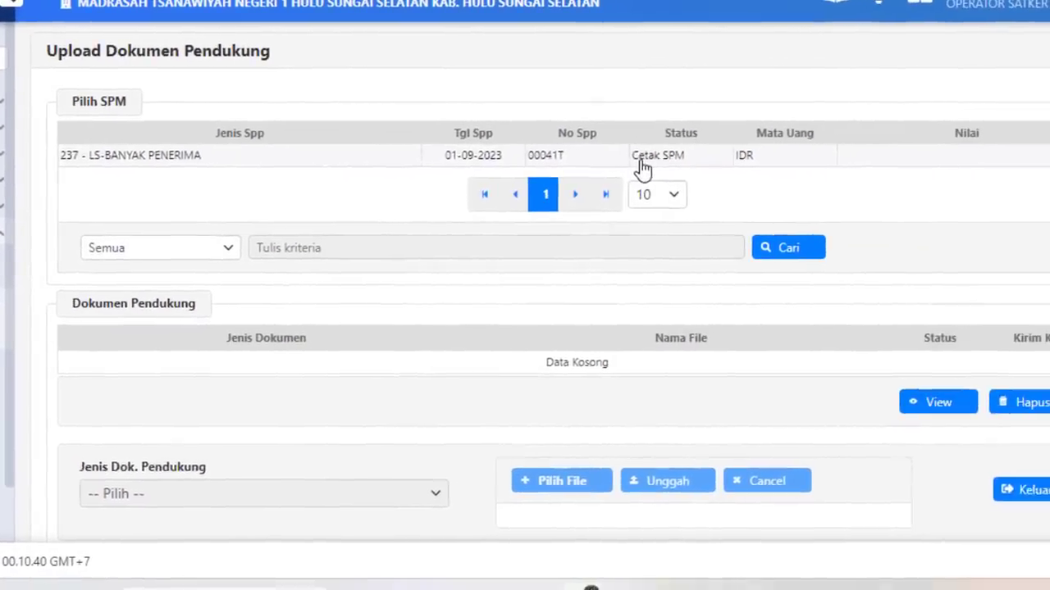
click(858, 170)
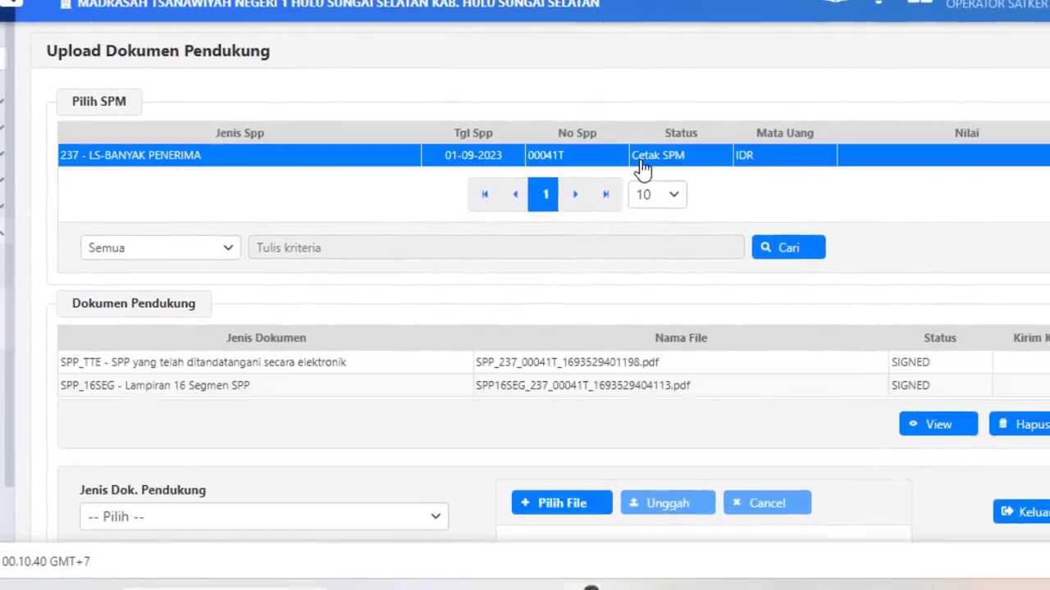
Upload Pajak (SSP).pdf as a supporting document of type Surat Setoran Pajak
scroll(533, 287, down, 1)
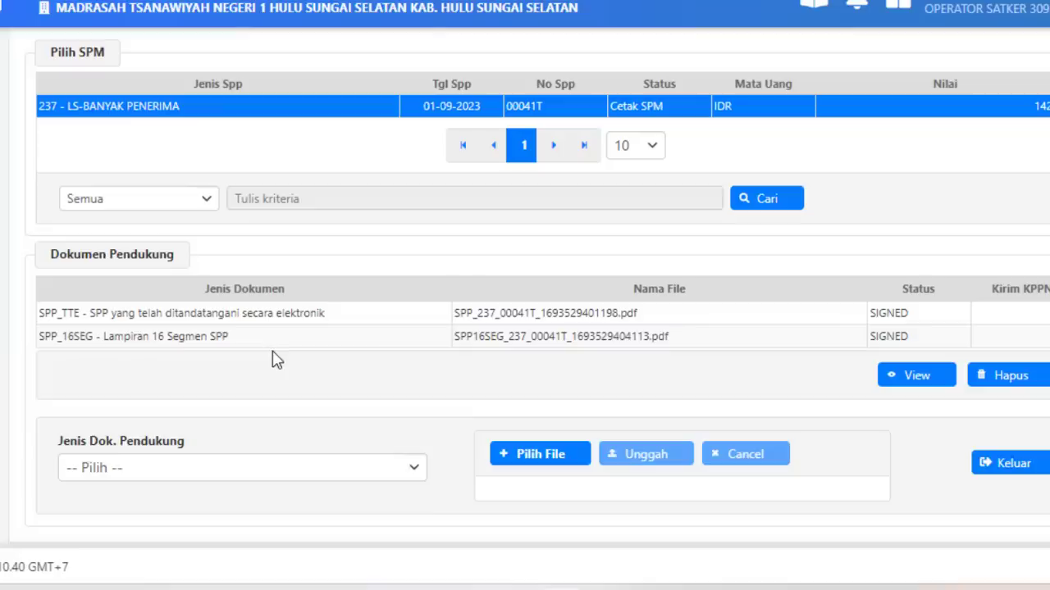
click(415, 472)
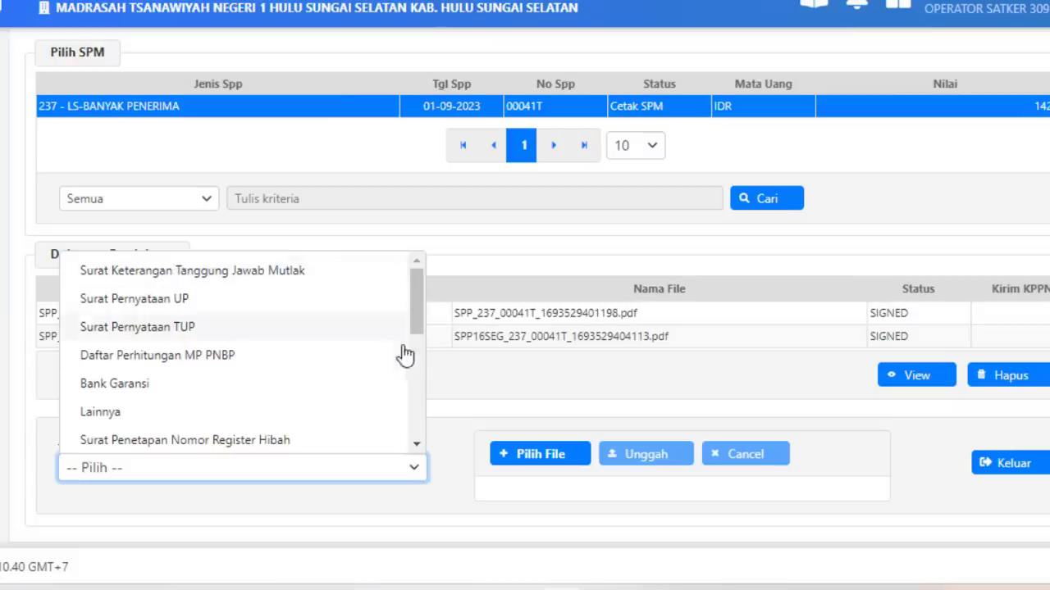
scroll(421, 349, down, 1)
scroll(421, 357, down, 3)
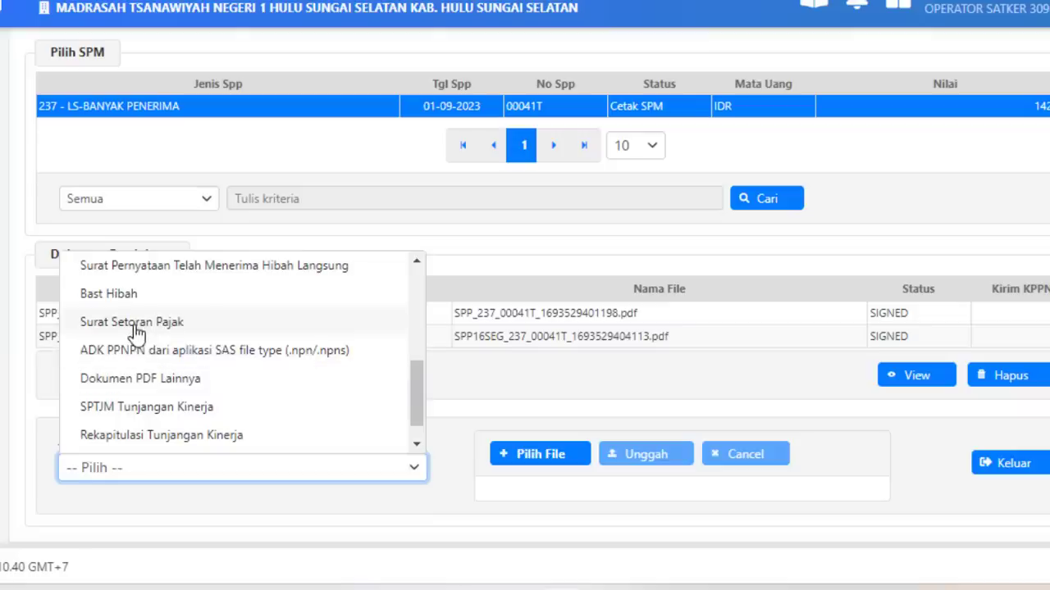
click(136, 322)
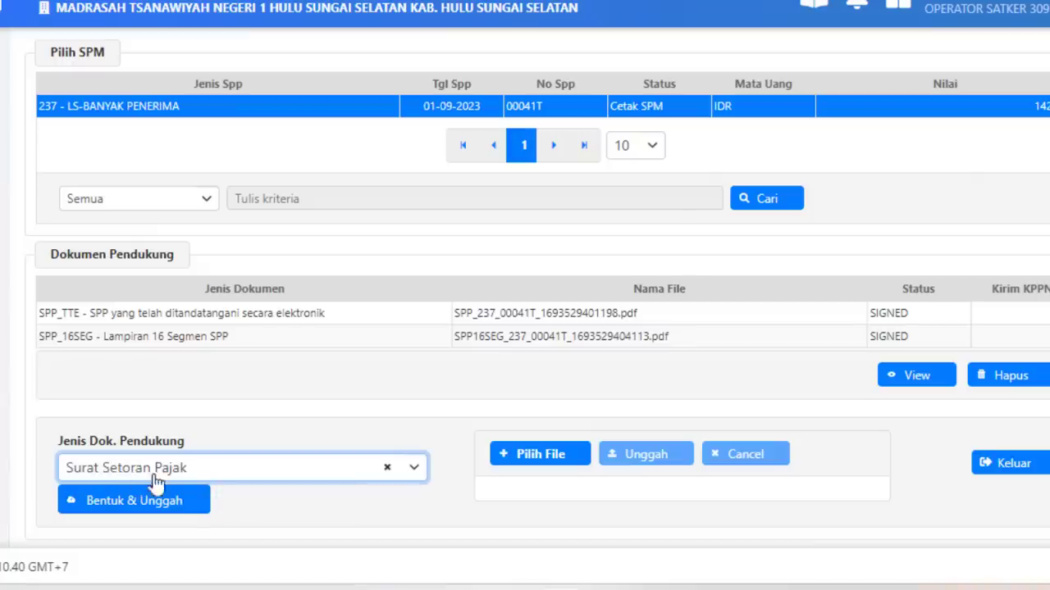
click(548, 464)
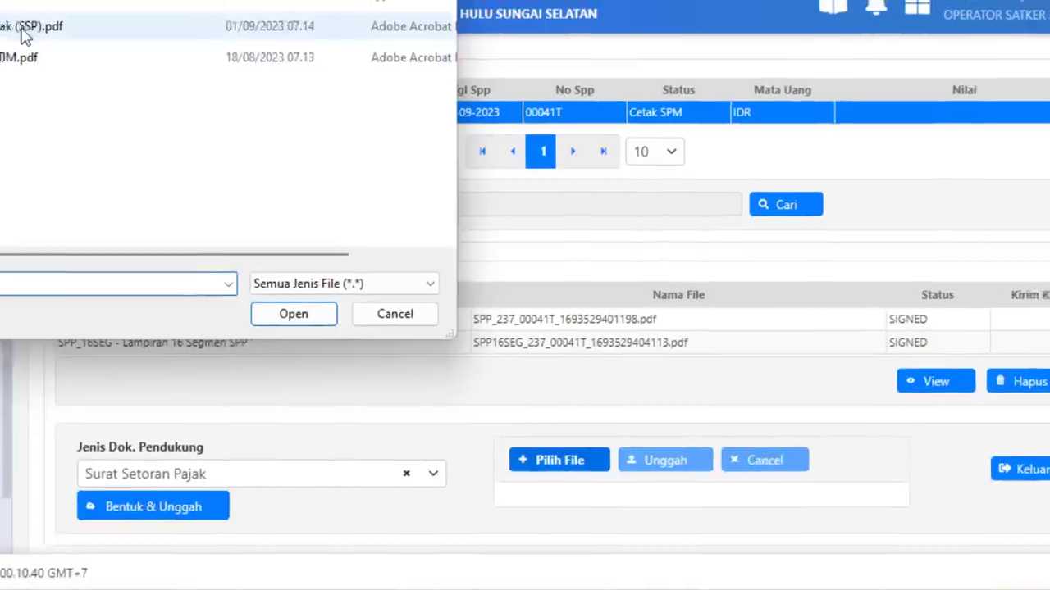
double_click(26, 28)
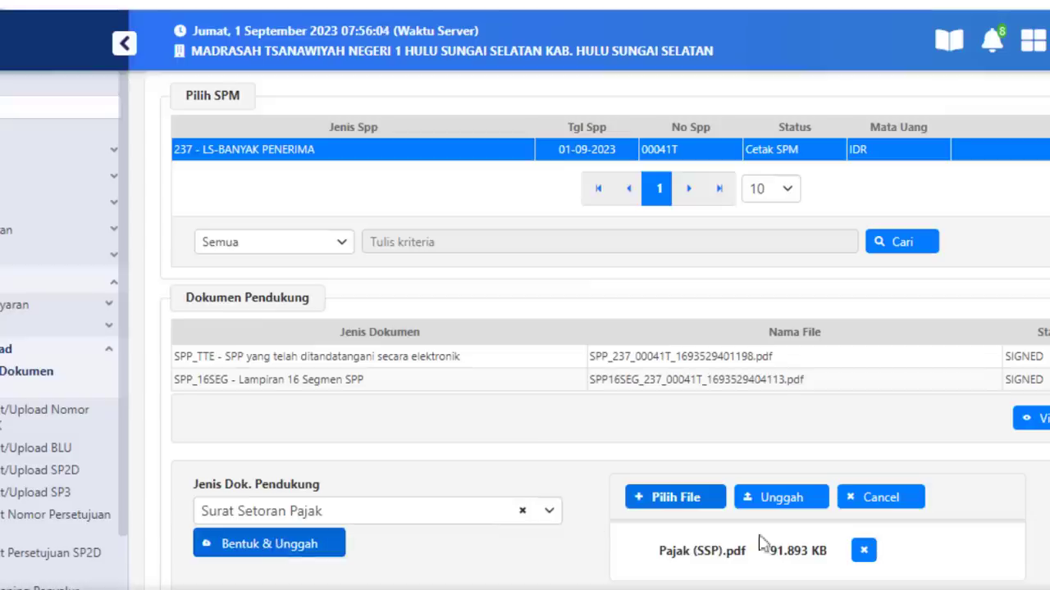
click(783, 501)
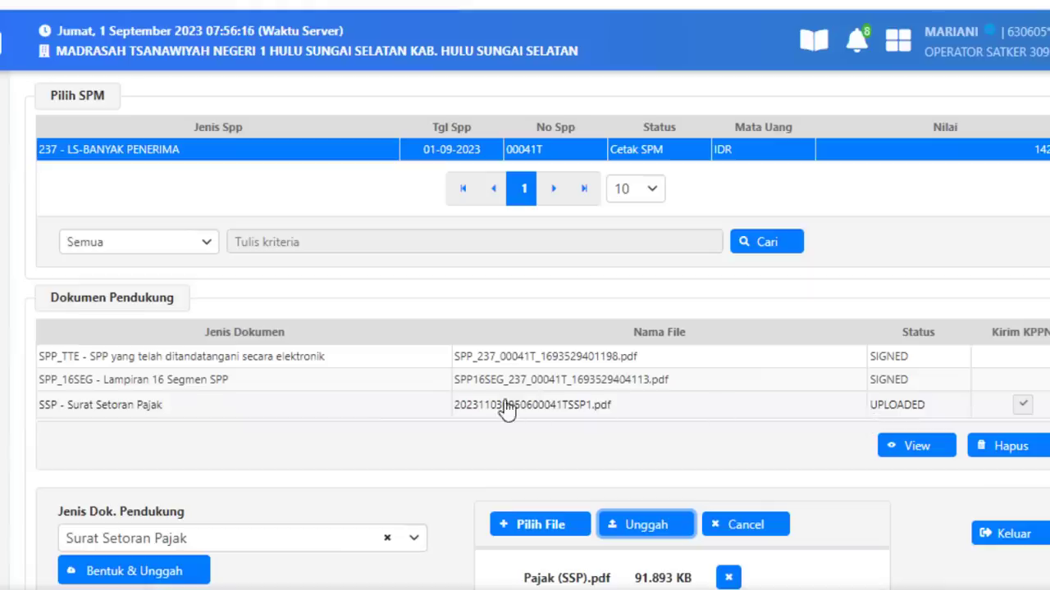
Select the uploaded Surat Setoran Pajak document and add the treasurer (BEN) as its signer under TTE Dokumen Eksternal
click(501, 413)
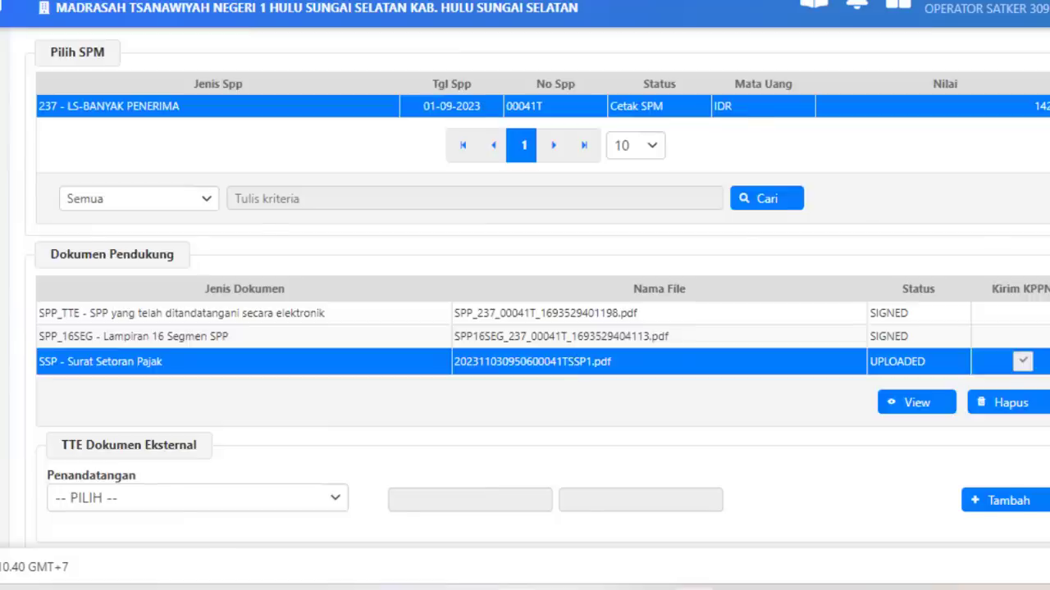
scroll(159, 401, down, 1)
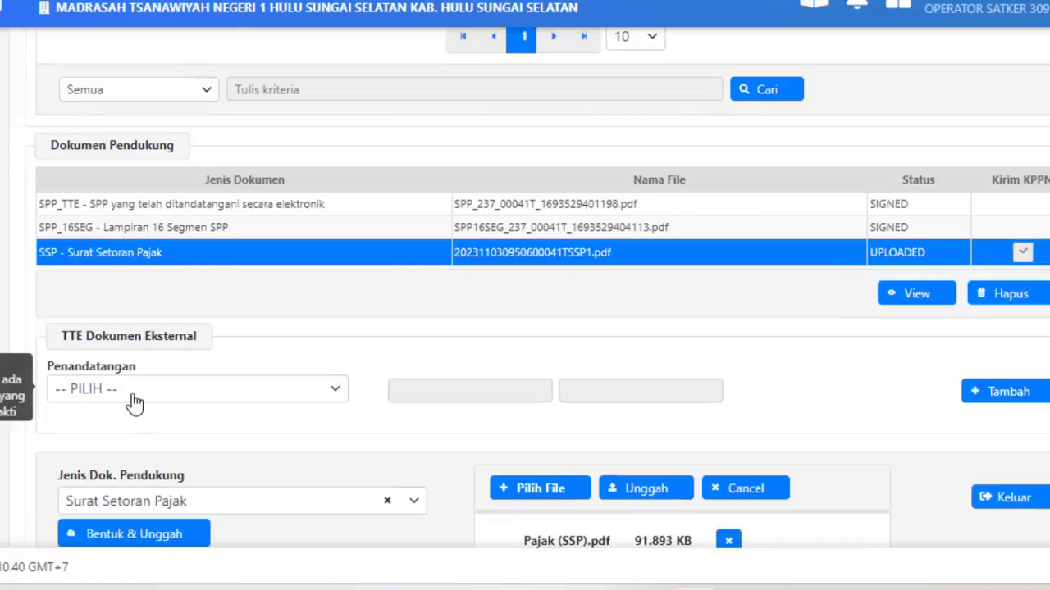
click(188, 405)
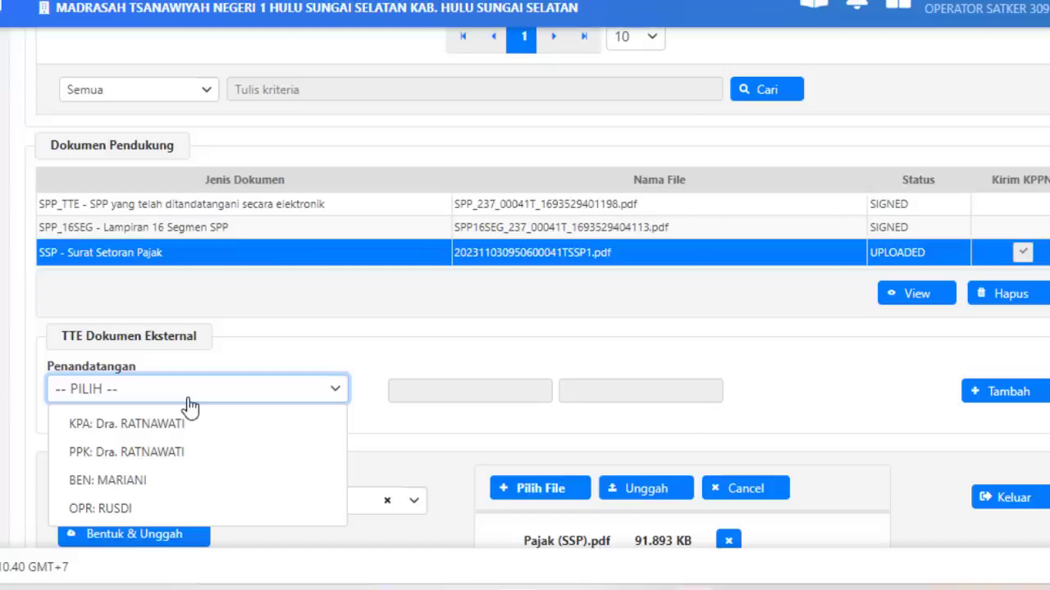
click(131, 482)
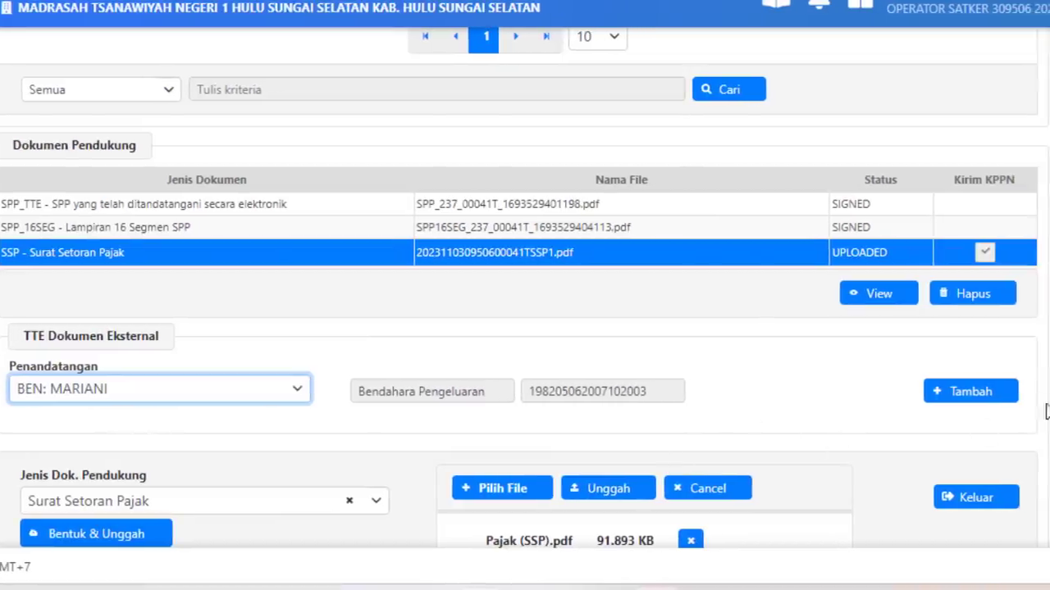
click(958, 401)
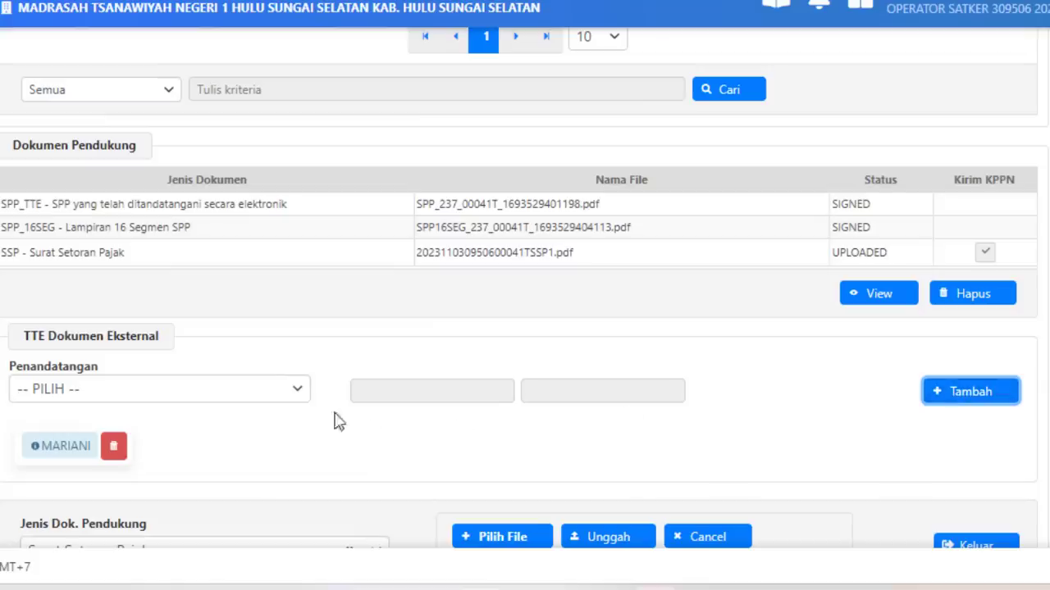
Reselect the Surat Setoran Pajak document and review the signers available in its Penandatangan list
click(300, 403)
click(298, 390)
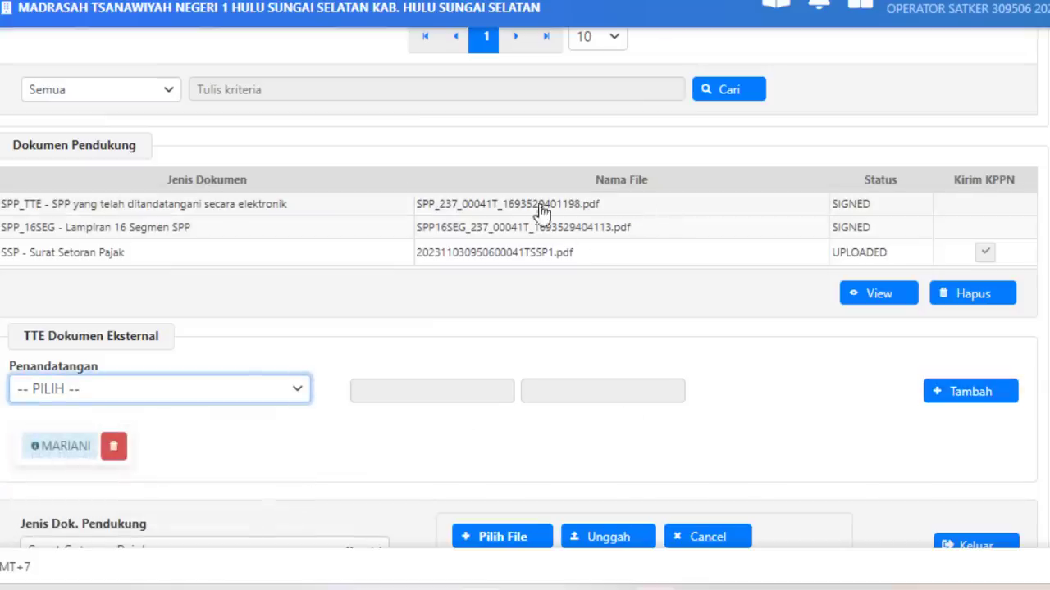
click(280, 264)
click(297, 389)
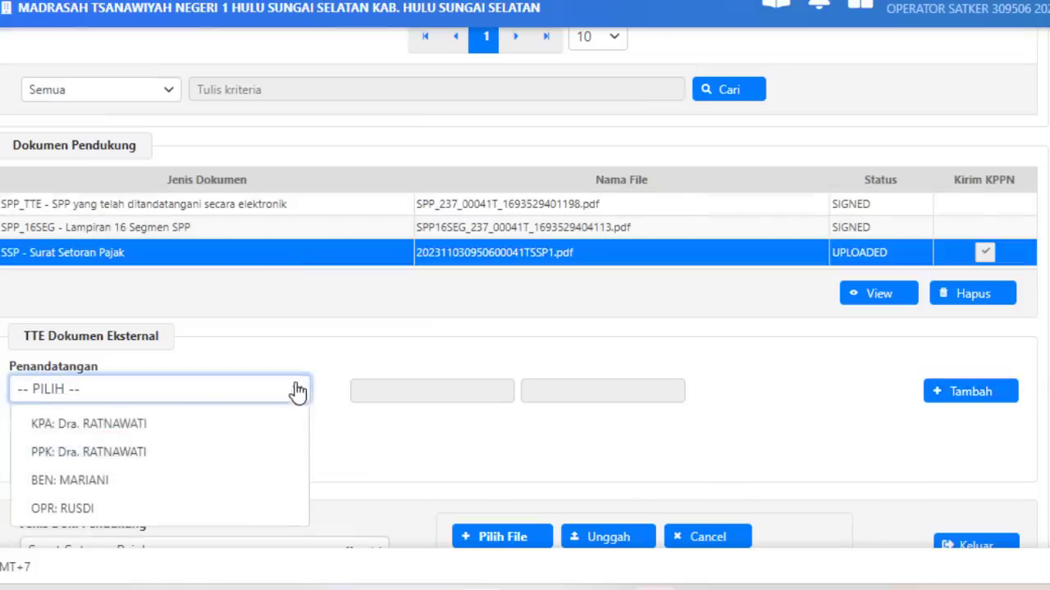
click(476, 460)
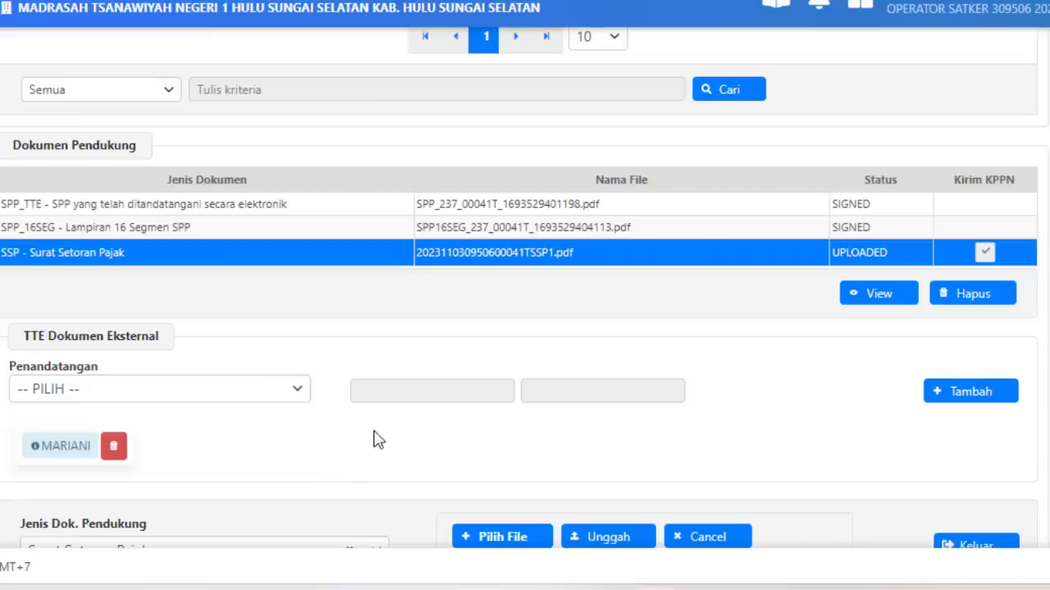
click(296, 397)
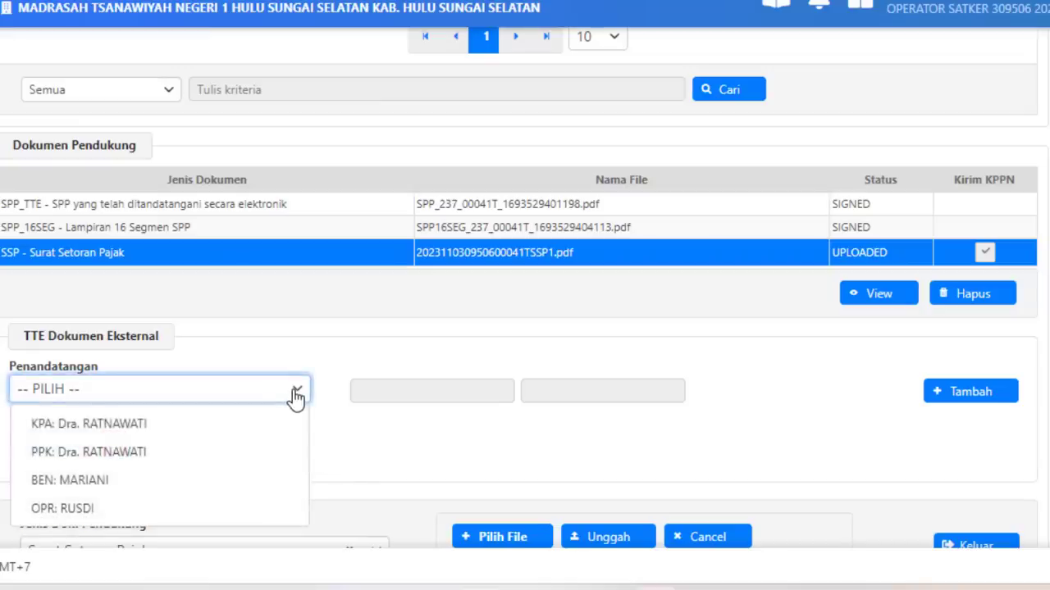
click(70, 480)
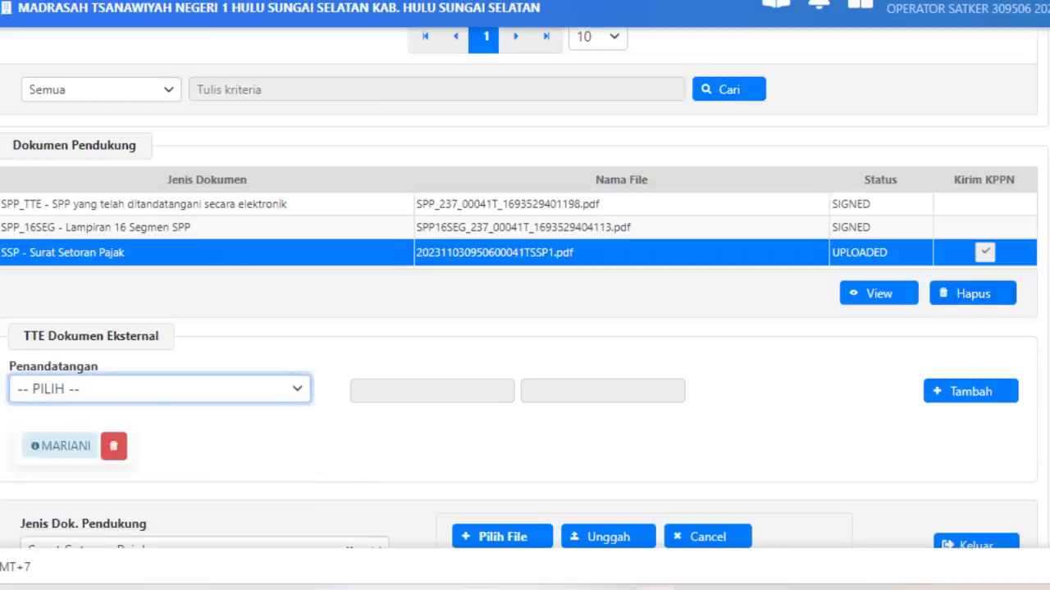
Clear the Jenis Dok. Pendukung selection and look over the available supporting document types
scroll(1040, 302, down, 1)
scroll(450, 392, down, 1)
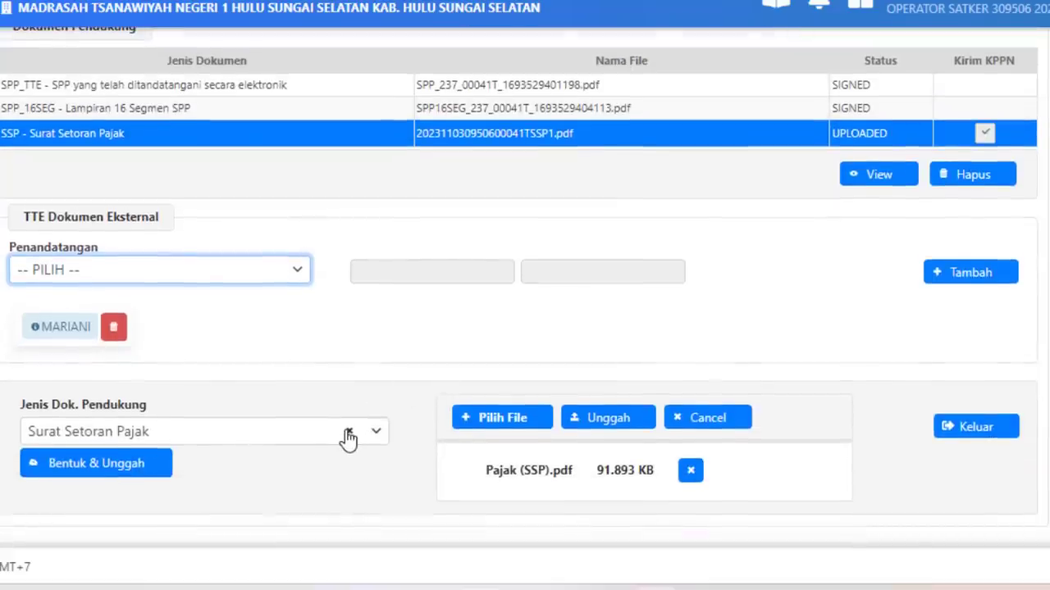
click(348, 434)
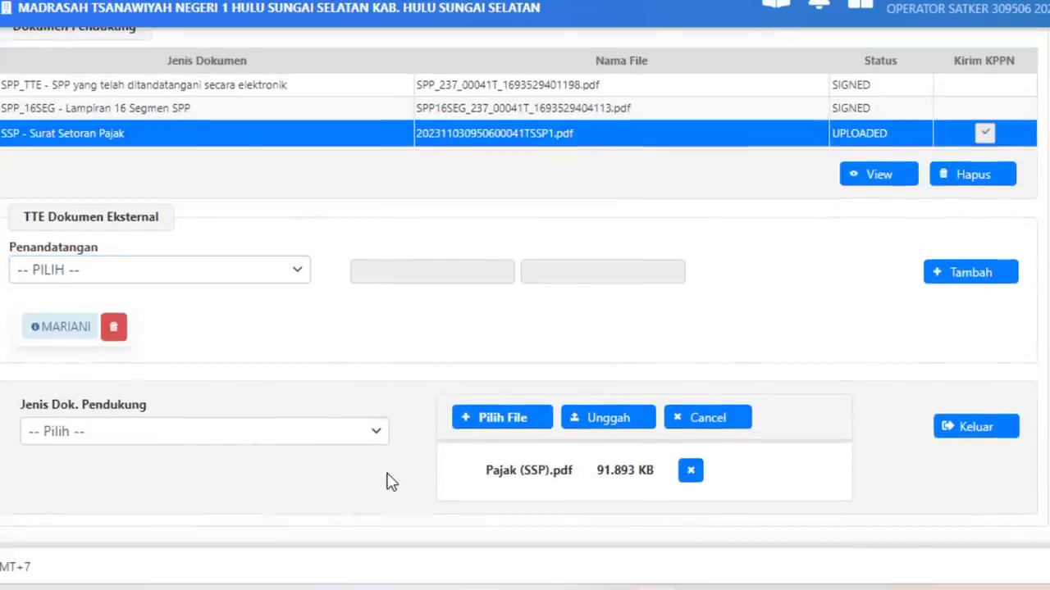
click(375, 437)
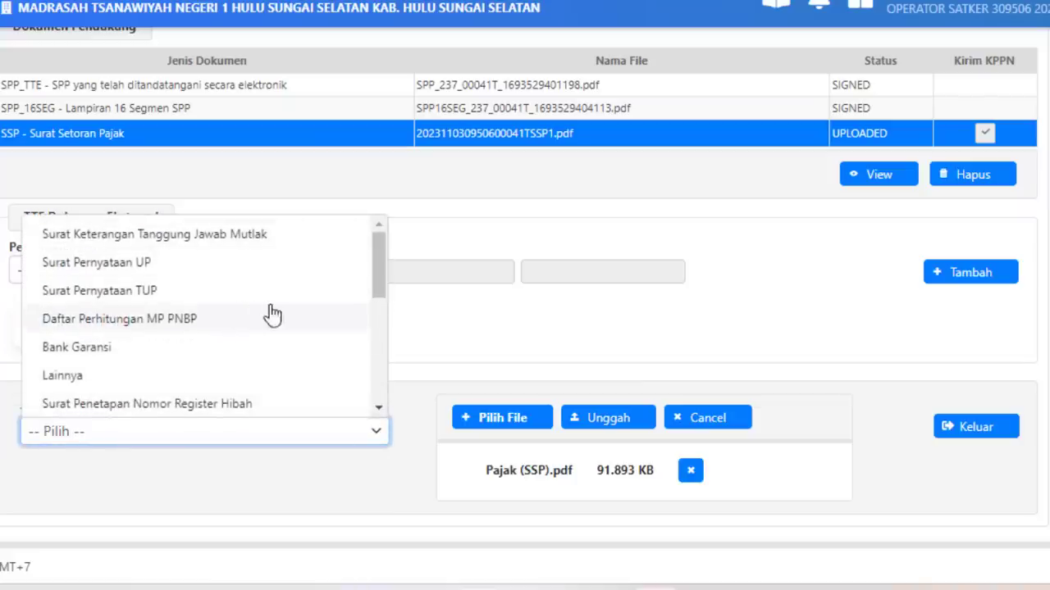
click(305, 476)
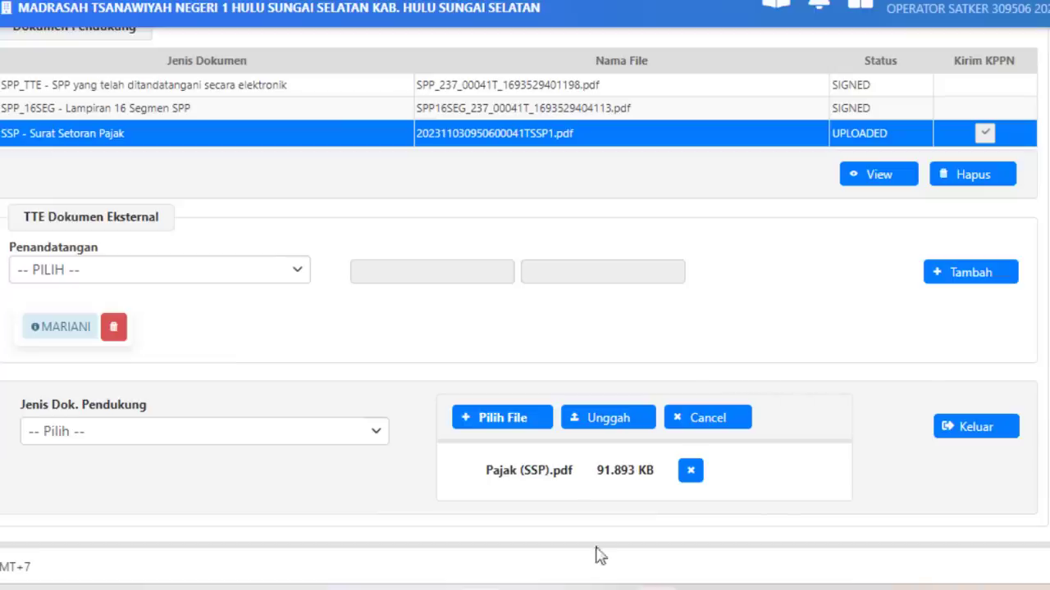
Switch to the Word guide at its instructions for uploading supporting documents
mouse_move(522, 586)
click(485, 525)
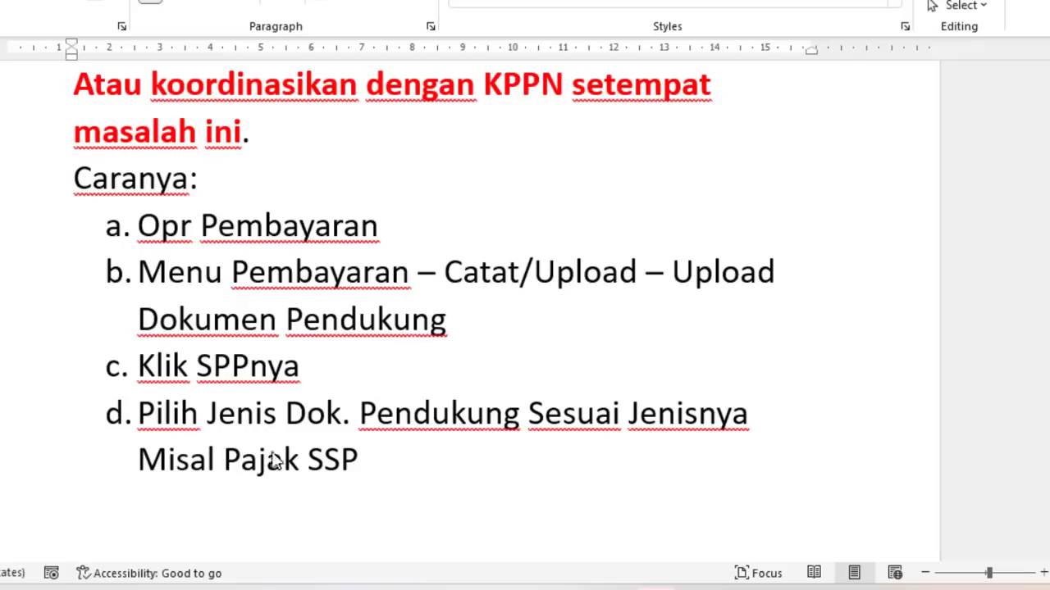
Read the guide's remaining instructions for uploading supporting documents and adding their signing officials
scroll(246, 451, down, 5)
scroll(240, 456, down, 3)
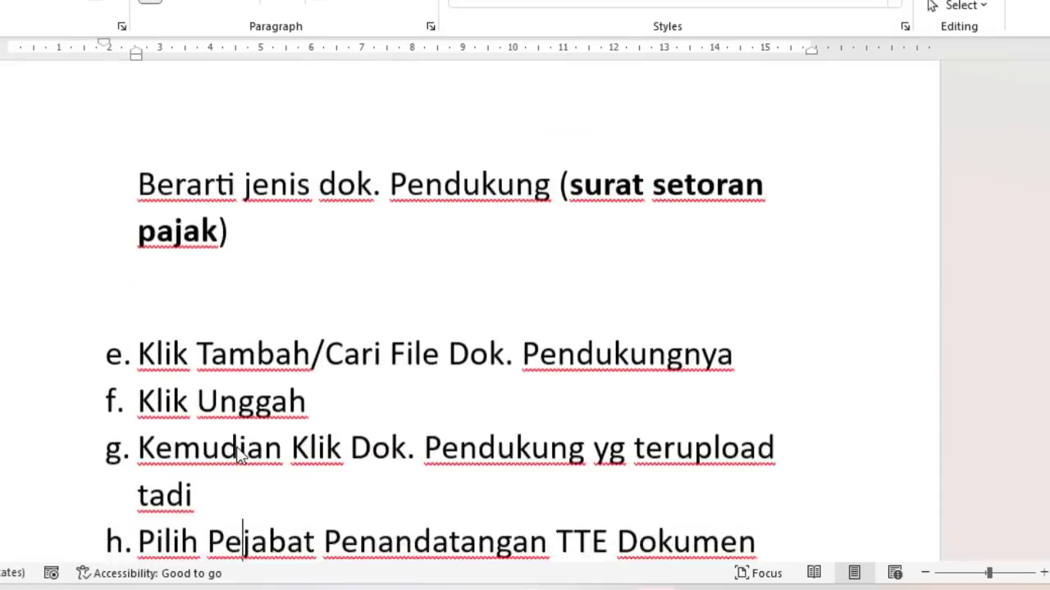
scroll(239, 456, down, 3)
scroll(239, 456, down, 6)
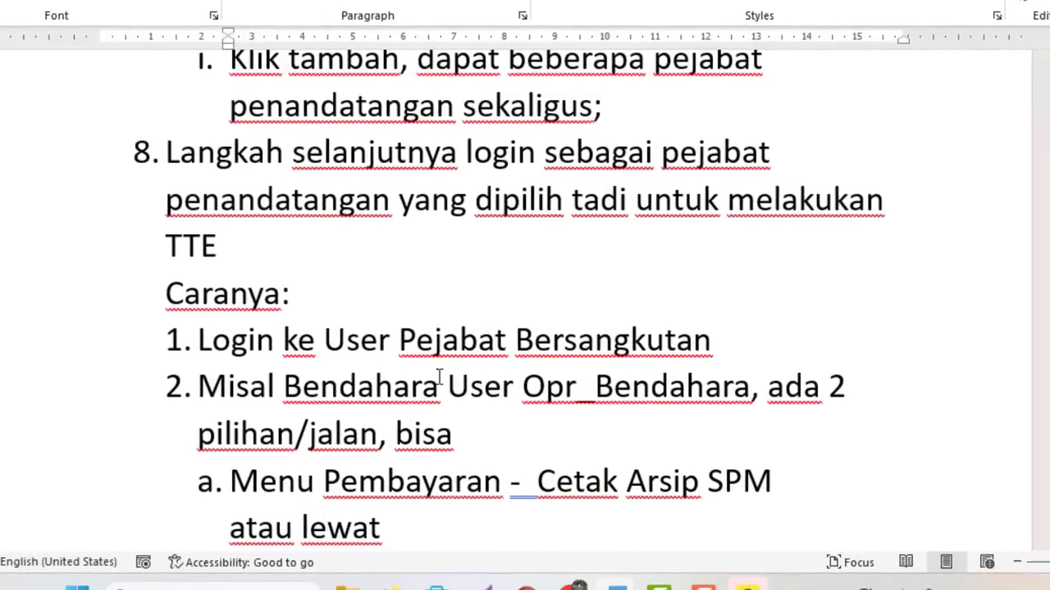
Review step 8 of the guide on signing as the chosen official, including the two menu routes for the Bendahara user
click(492, 405)
key(Down)
key(Down)
key(Down)
key(Down)
key(Down)
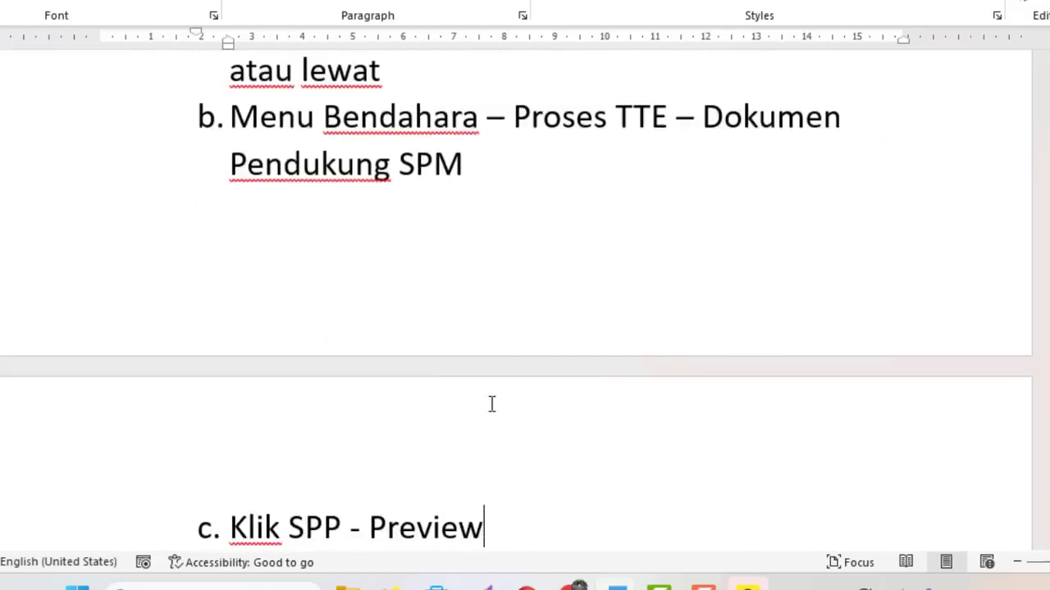
key(Up)
key(Up)
key(Up)
key(Up)
key(Up)
key(Up)
key(Up)
key(Up)
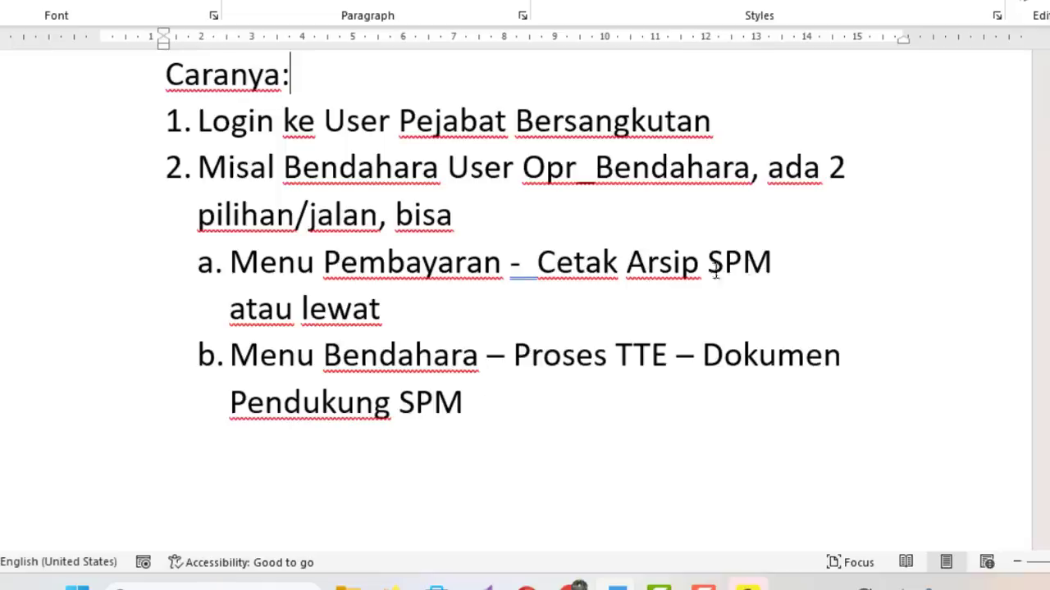
click(785, 262)
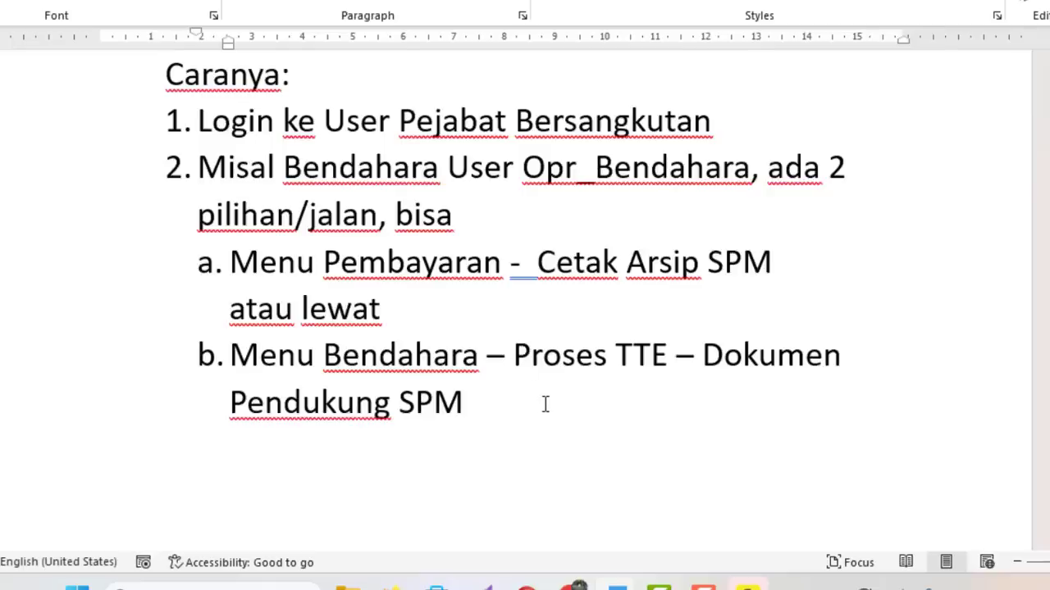
drag(545, 405, 300, 375)
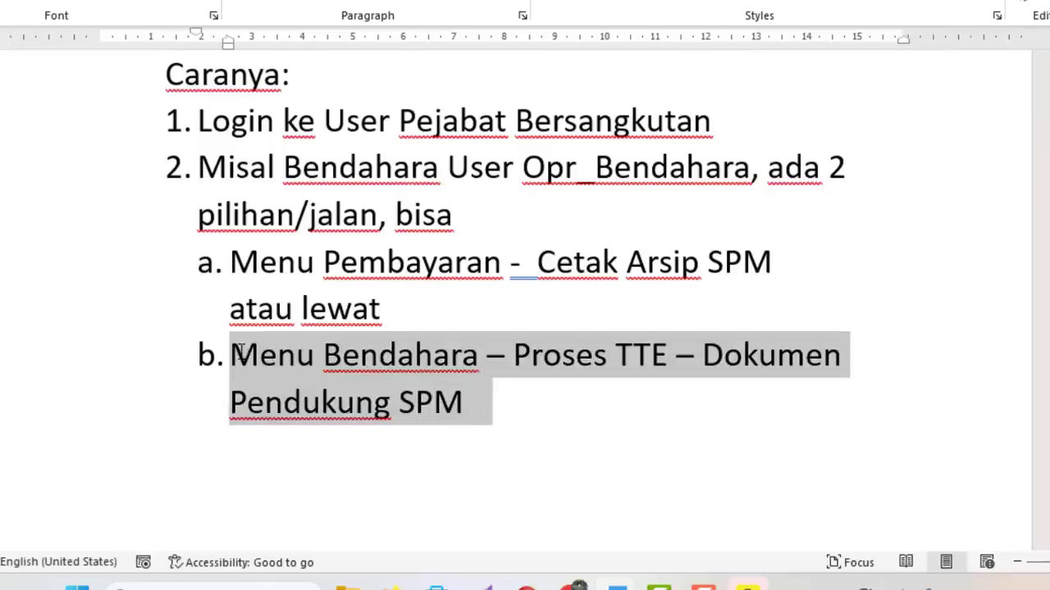
click(301, 379)
mouse_move(490, 376)
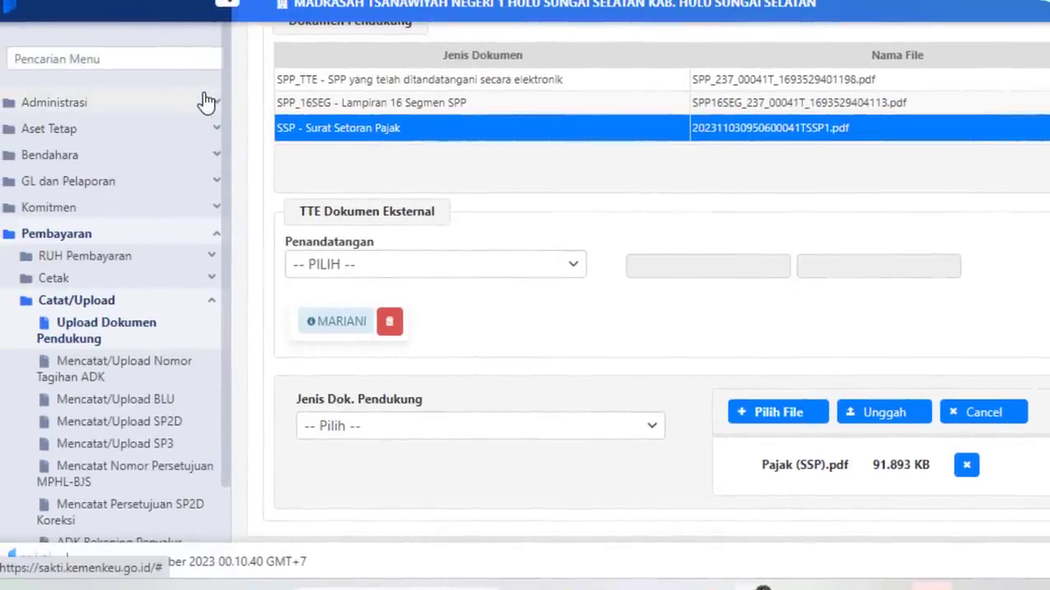
Switch to Sakti and open the Cetak Arsip SPM page under Pembayaran
click(49, 160)
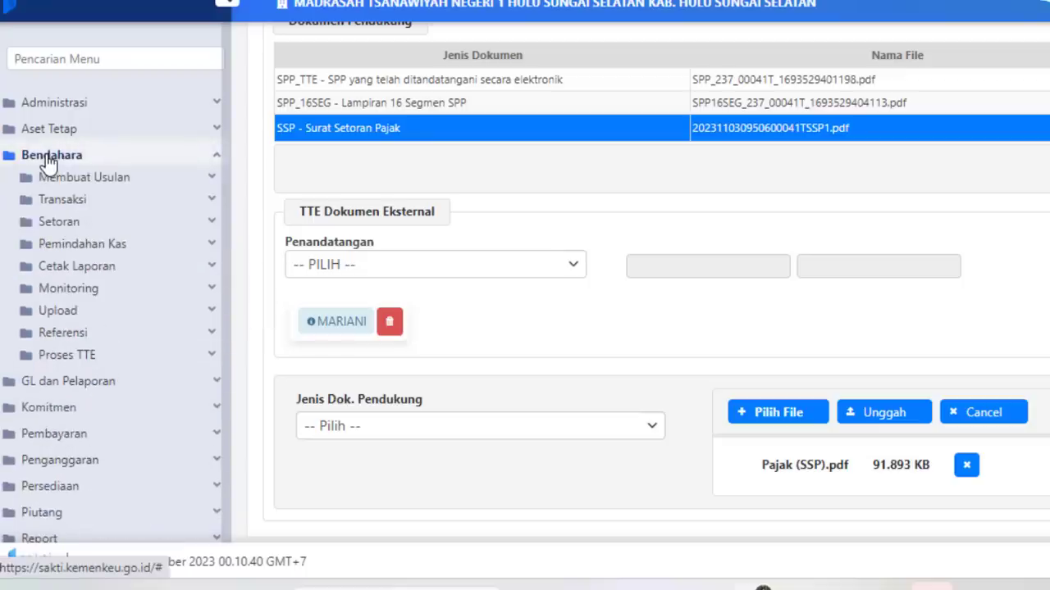
click(70, 433)
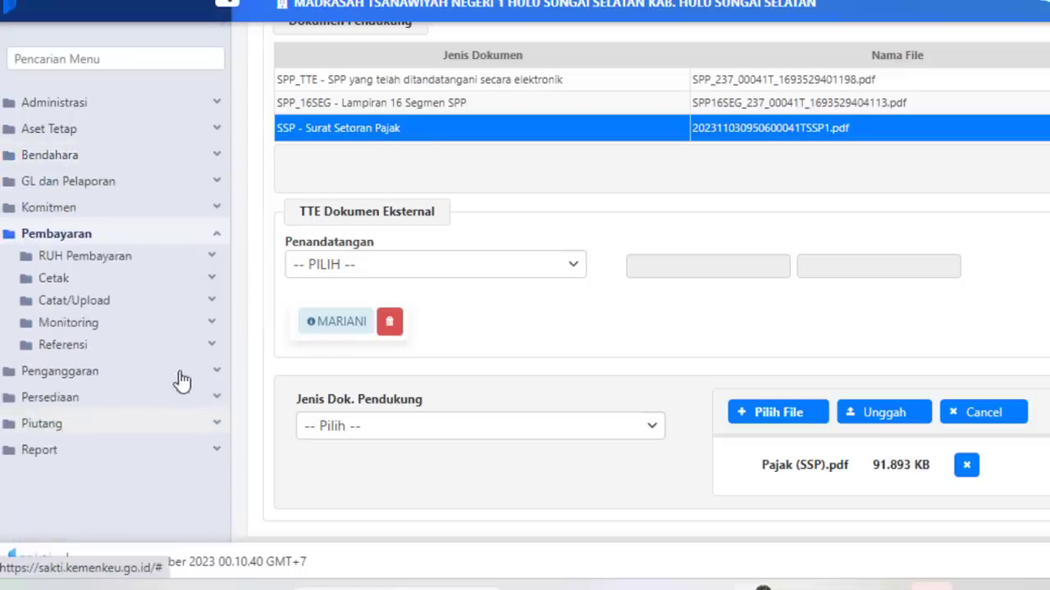
click(52, 278)
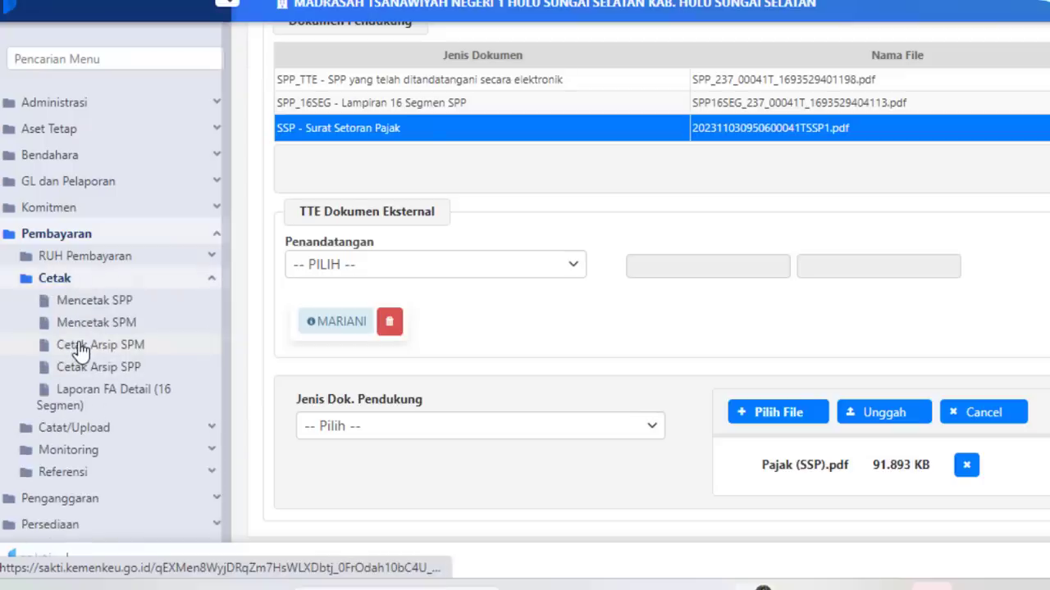
click(80, 347)
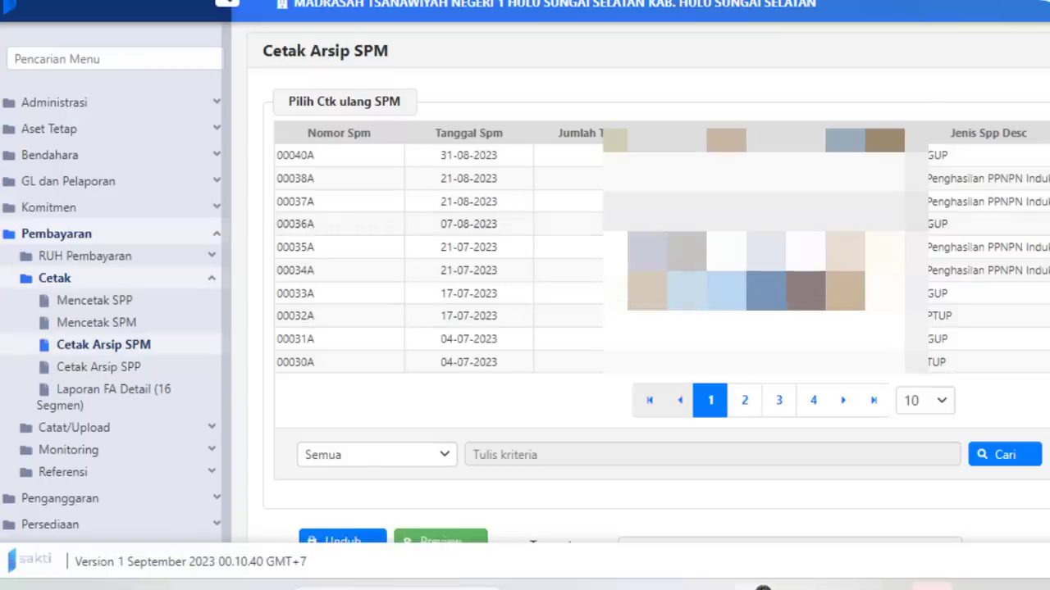
Open Bendahara's Dokumen Pendukung SPM page for Proses TTE and preview the LS-BANYAK PENERIMA SPP dated 01-09-2023
click(47, 157)
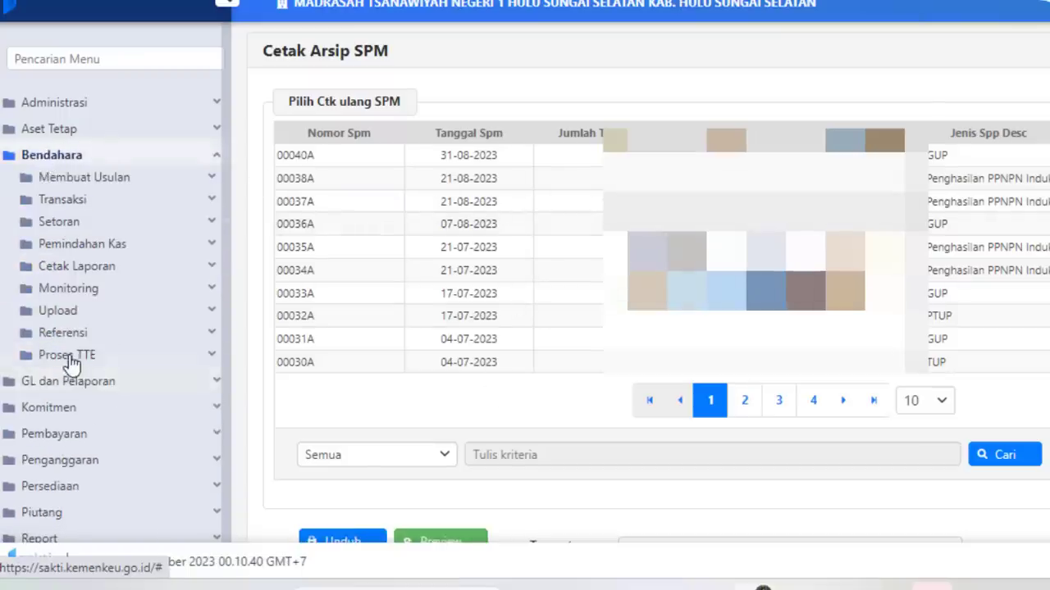
click(72, 361)
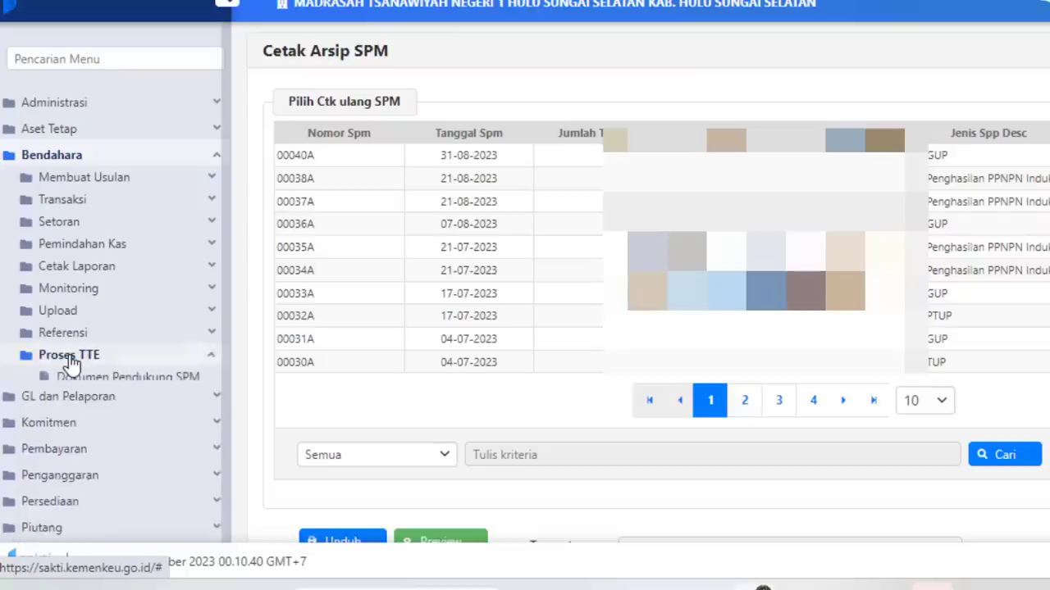
click(119, 381)
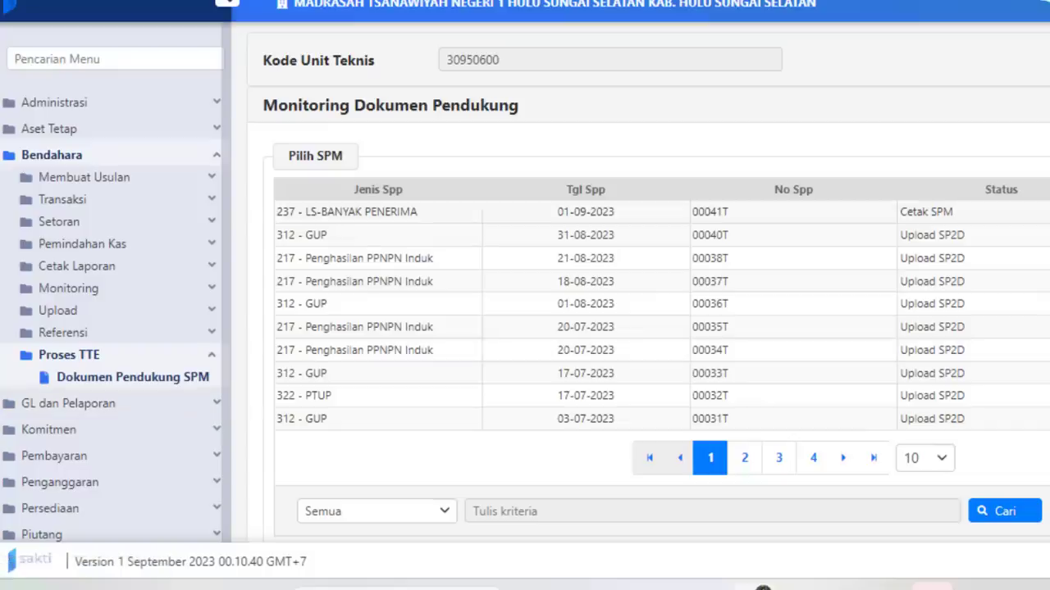
scroll(540, 351, down, 1)
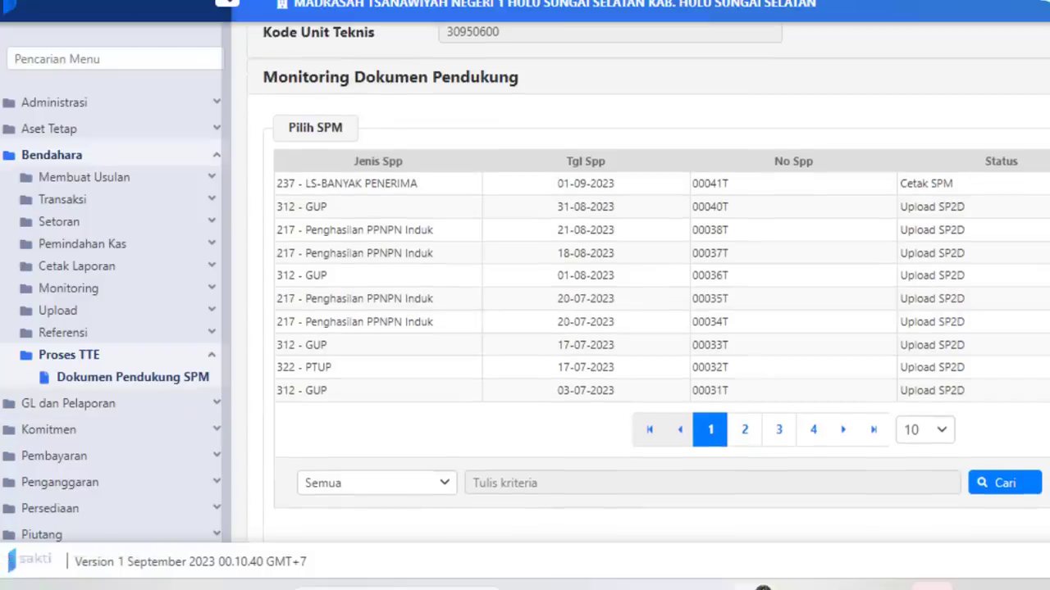
click(768, 194)
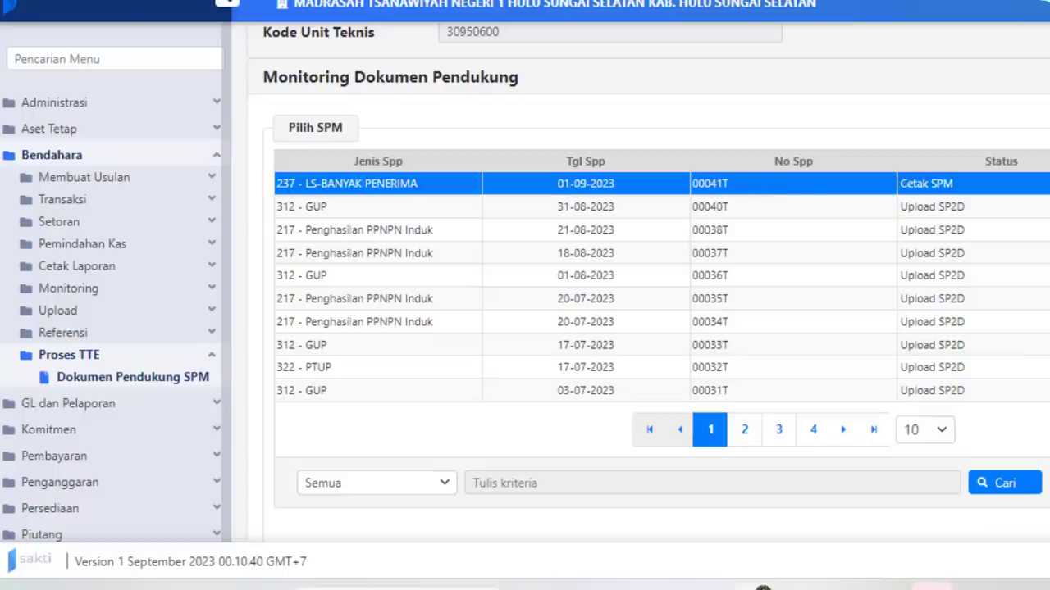
scroll(648, 283, down, 1)
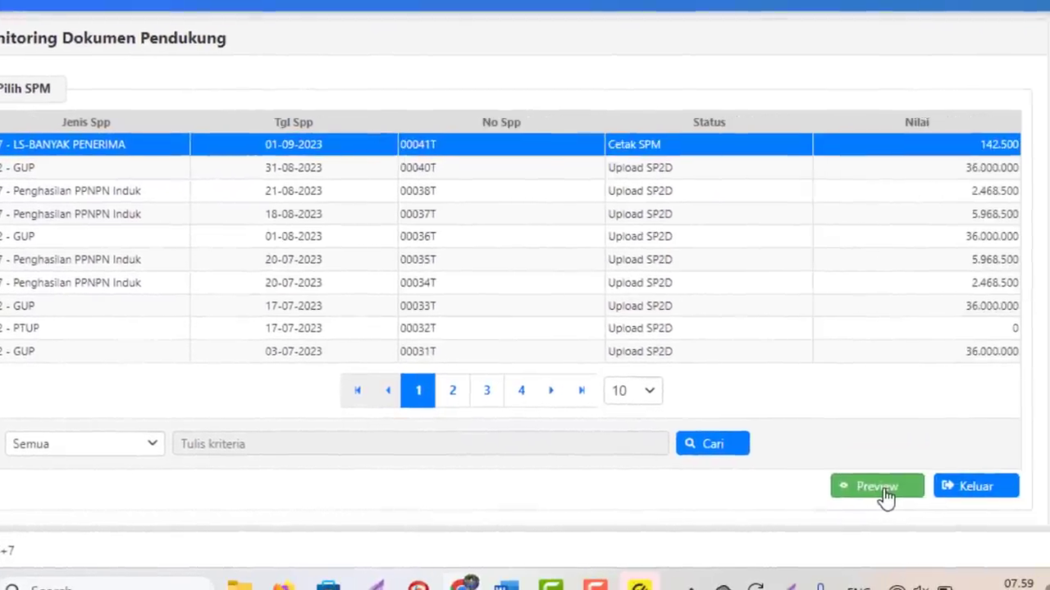
click(886, 496)
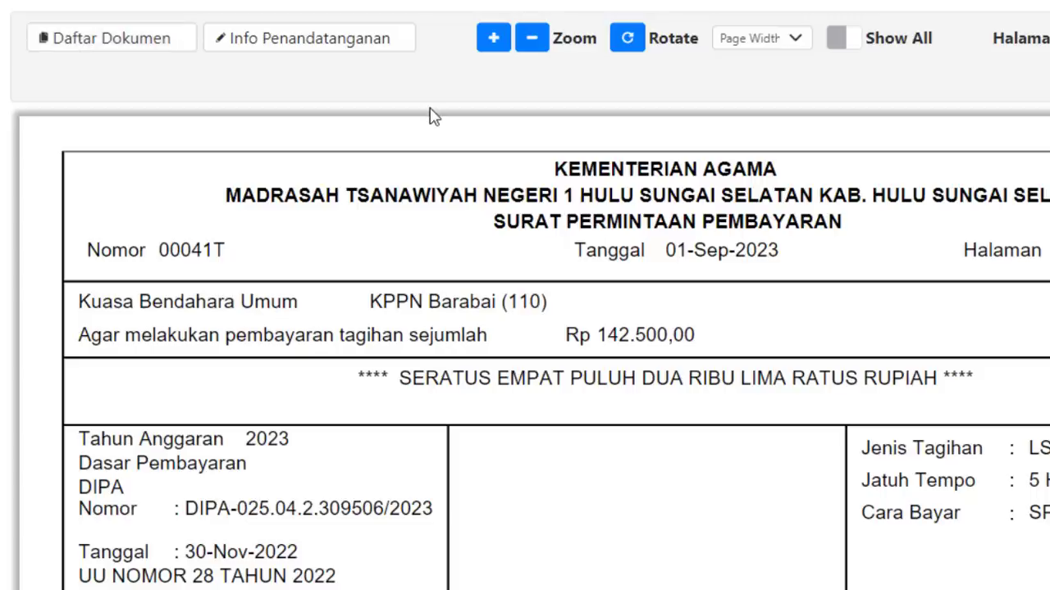
Open the Surat Setoran Pajak from the document list and process its TTE by accepting the declaration and entering the passphrase
click(112, 43)
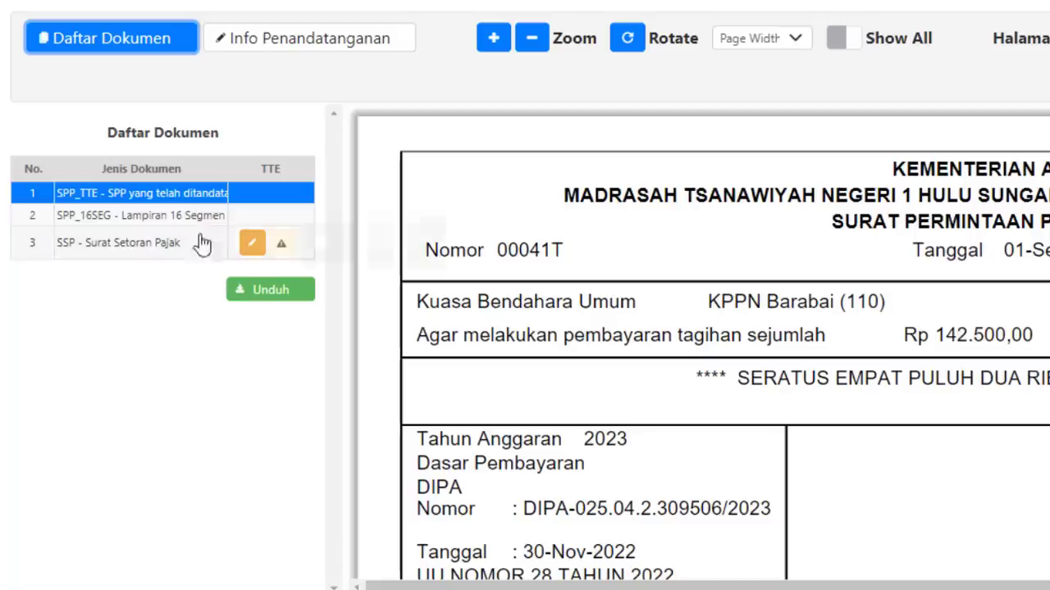
click(118, 252)
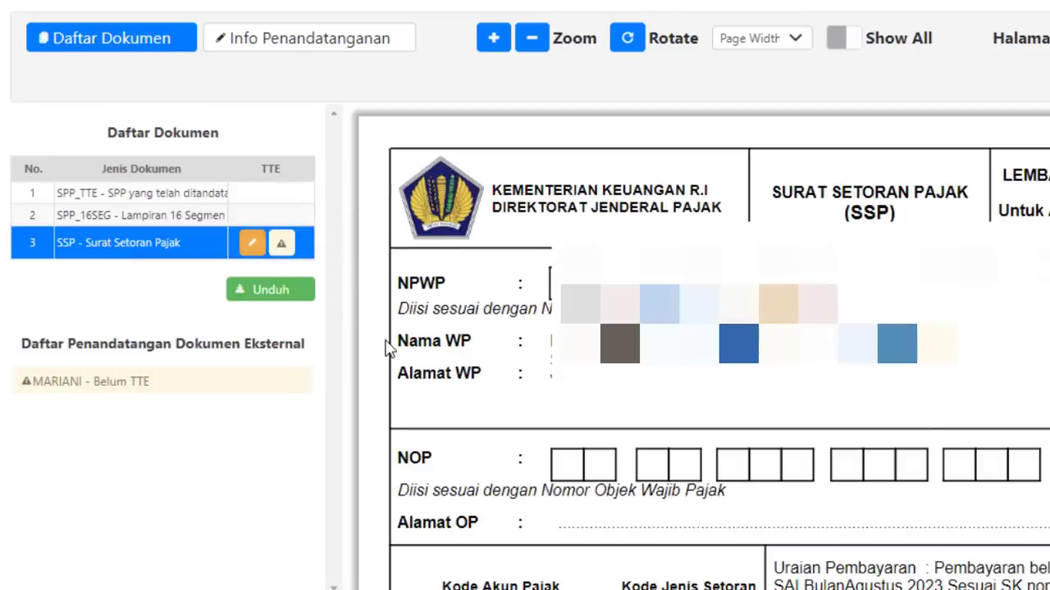
click(251, 246)
click(249, 252)
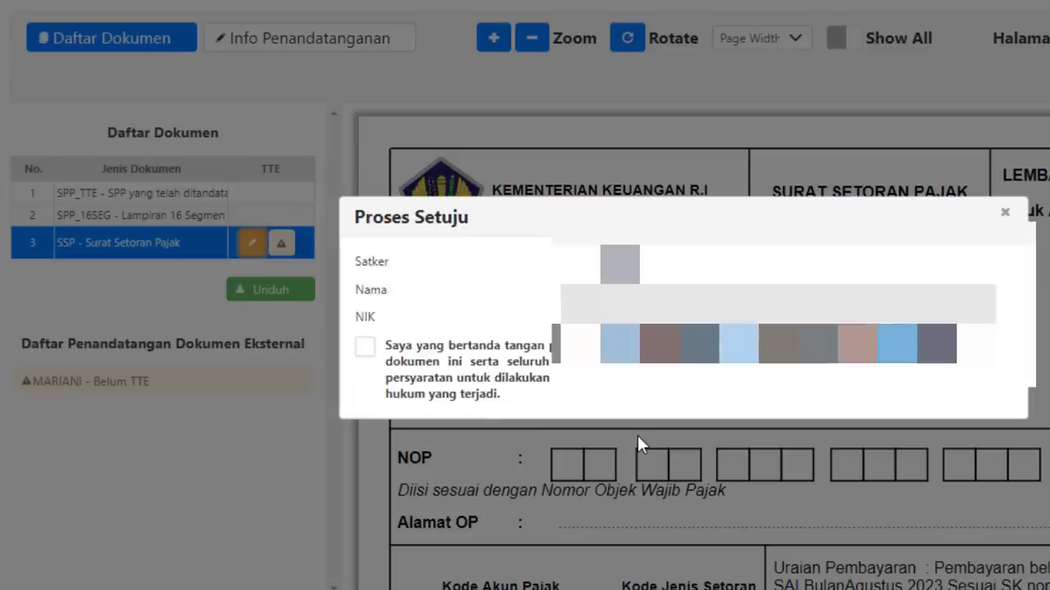
click(367, 349)
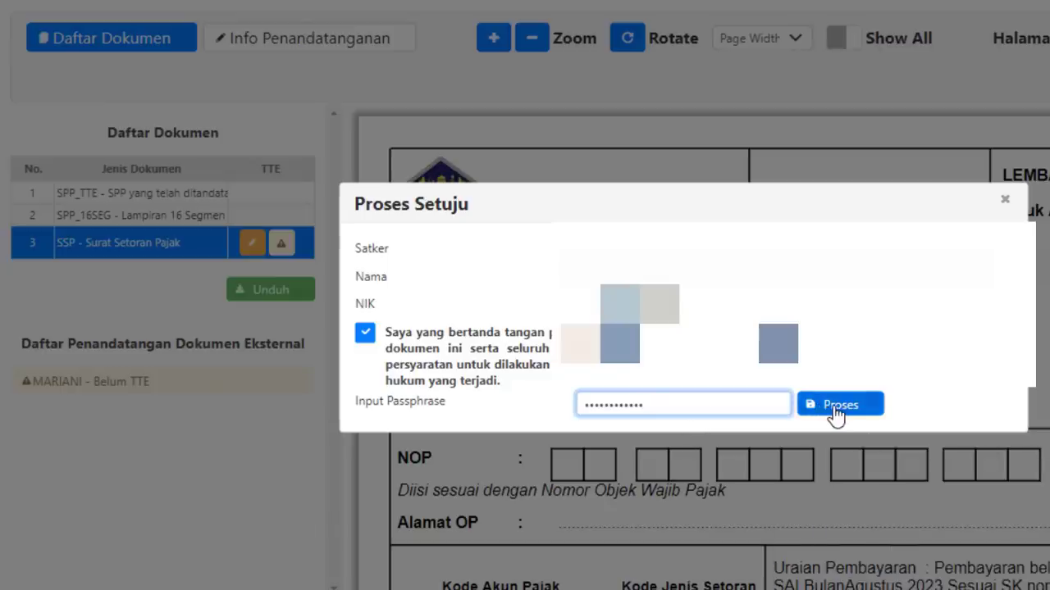
click(837, 414)
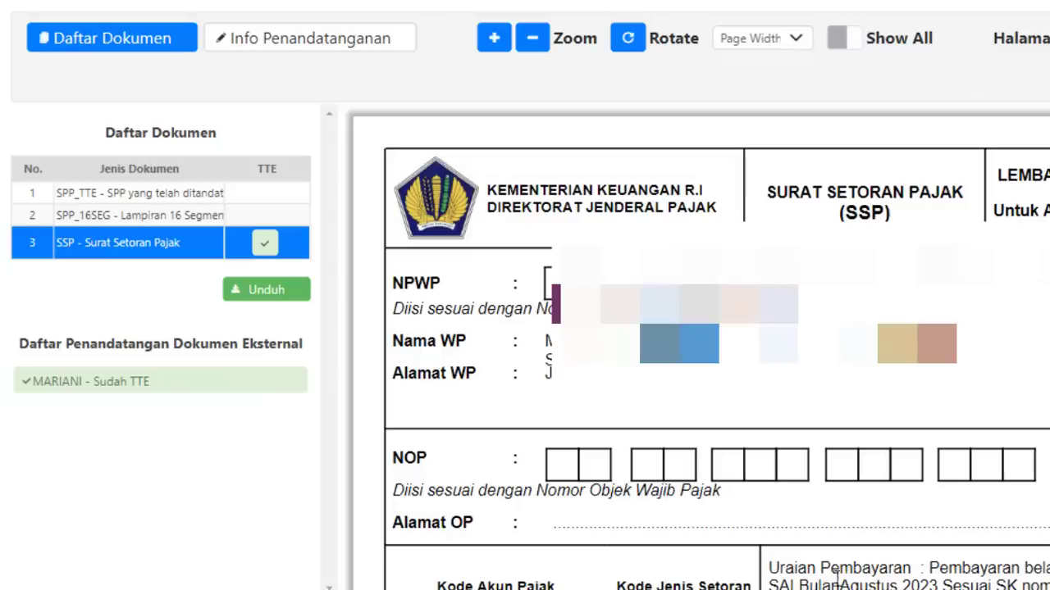
Switch to the Word guide and read the remaining TTE steps and the Catatan notes for PPK and PPSM users
click(796, 576)
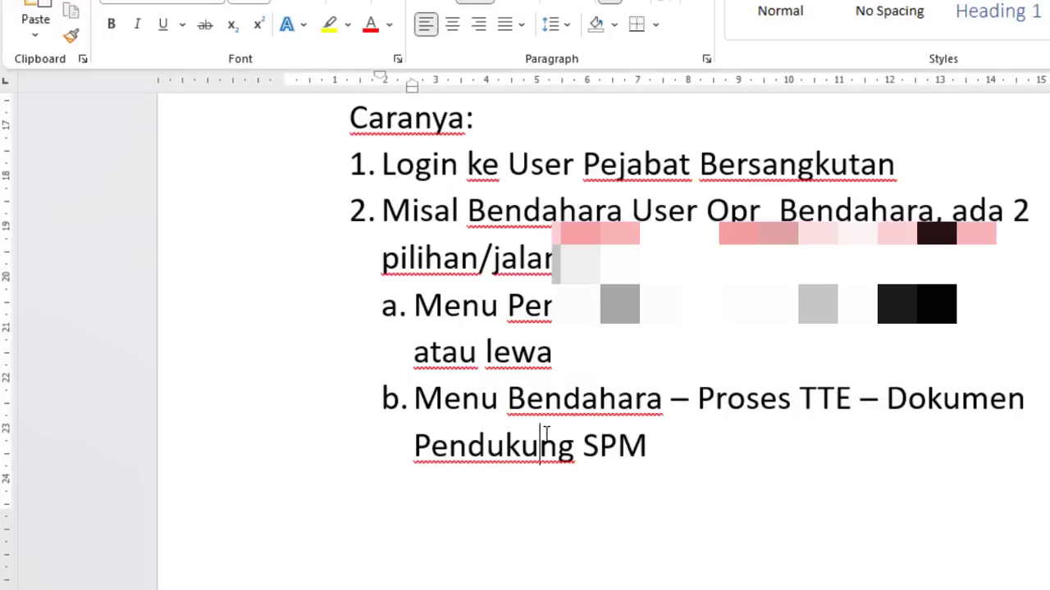
key(Down)
key(Down)
key(Down)
key(Down)
key(Down)
key(Down)
key(Down)
key(Down)
key(Down)
key(Down)
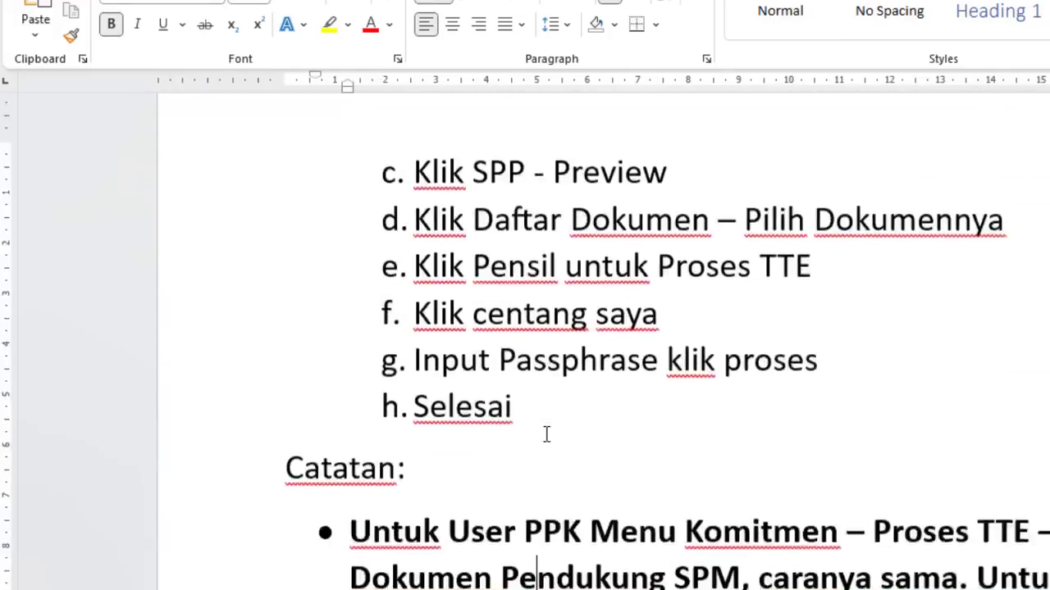
key(Down)
key(Down)
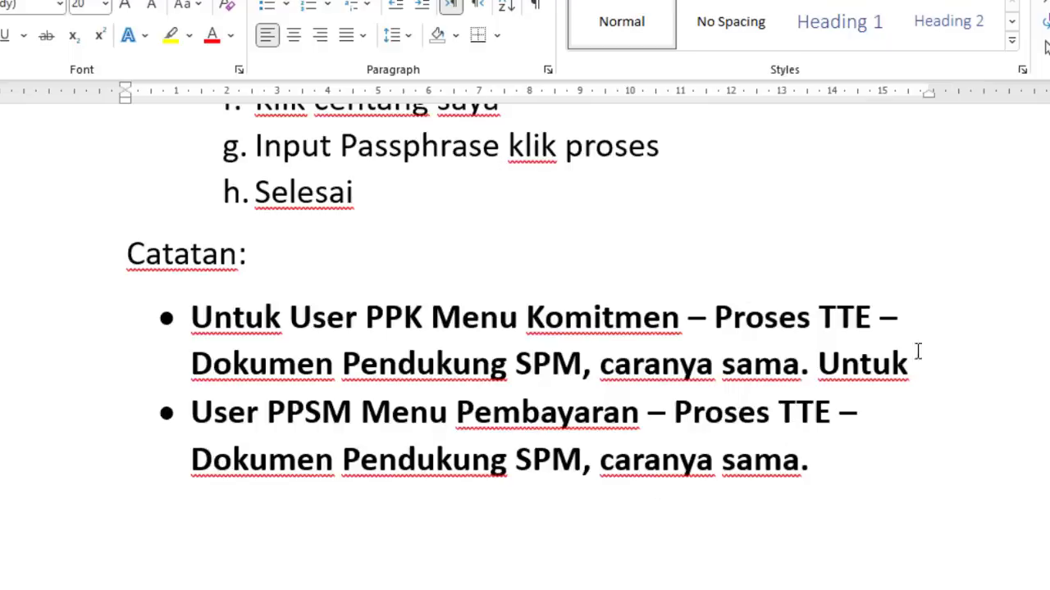
Move the stray word "Untuk" from the end of the PPK note to the start of the "User PPSM" bullet
click(812, 366)
key(Return)
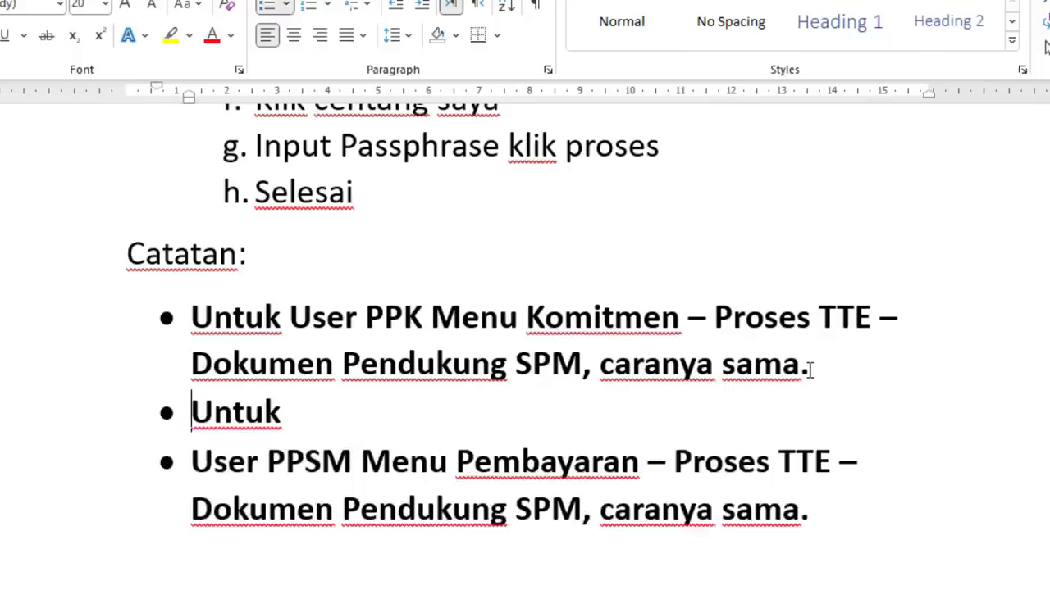
key(Down)
key(BackSpace)
key(BackSpace)
key(BackSpace)
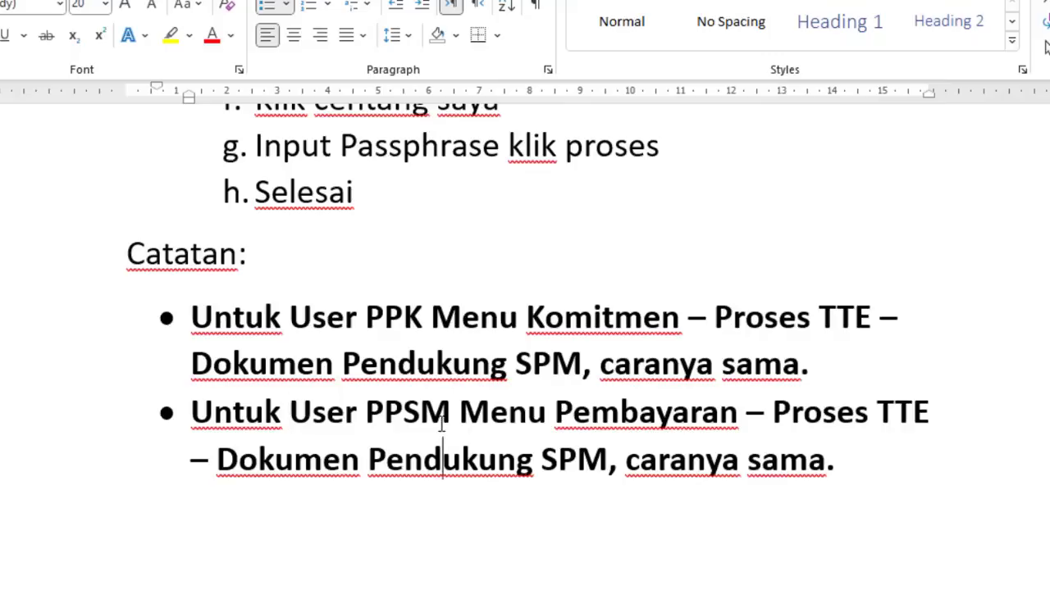
Reduce the gap between the PPSM note and item 9 to a single blank line
key(Down)
scroll(441, 423, down, 2)
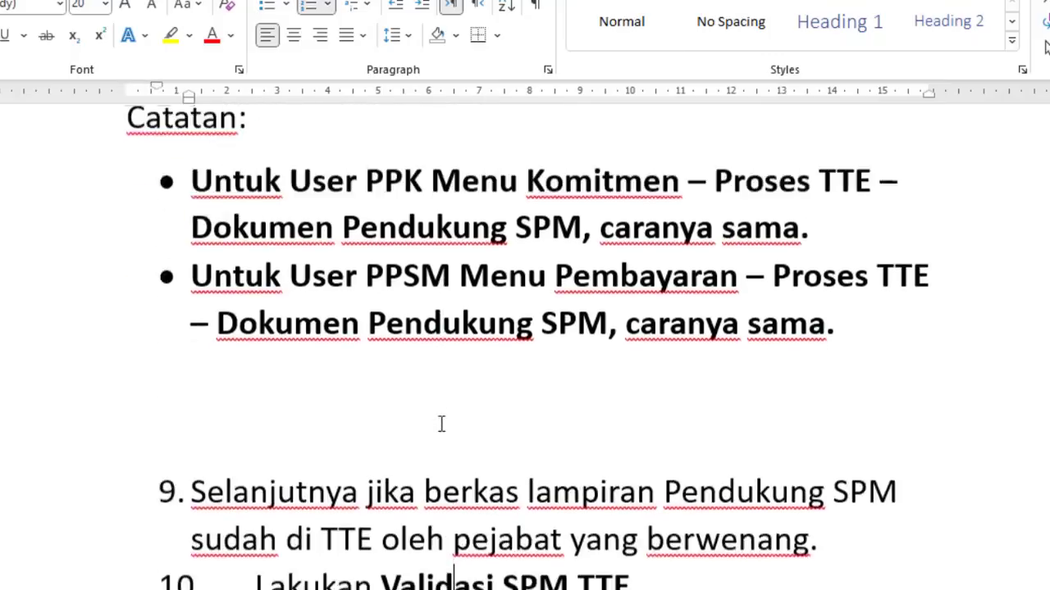
key(Up)
key(Up)
key(Up)
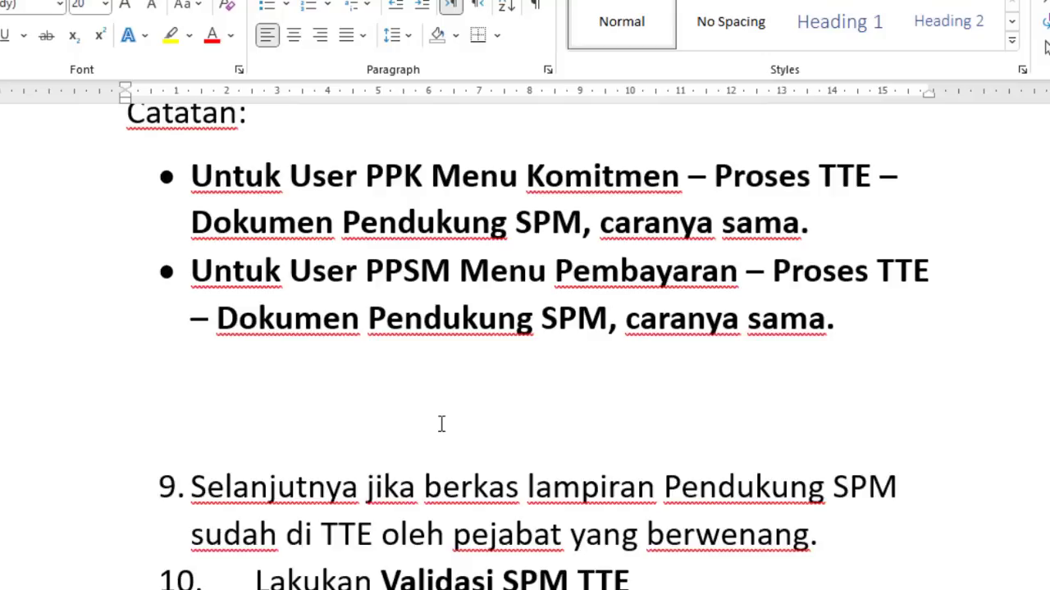
key(BackSpace)
key(BackSpace)
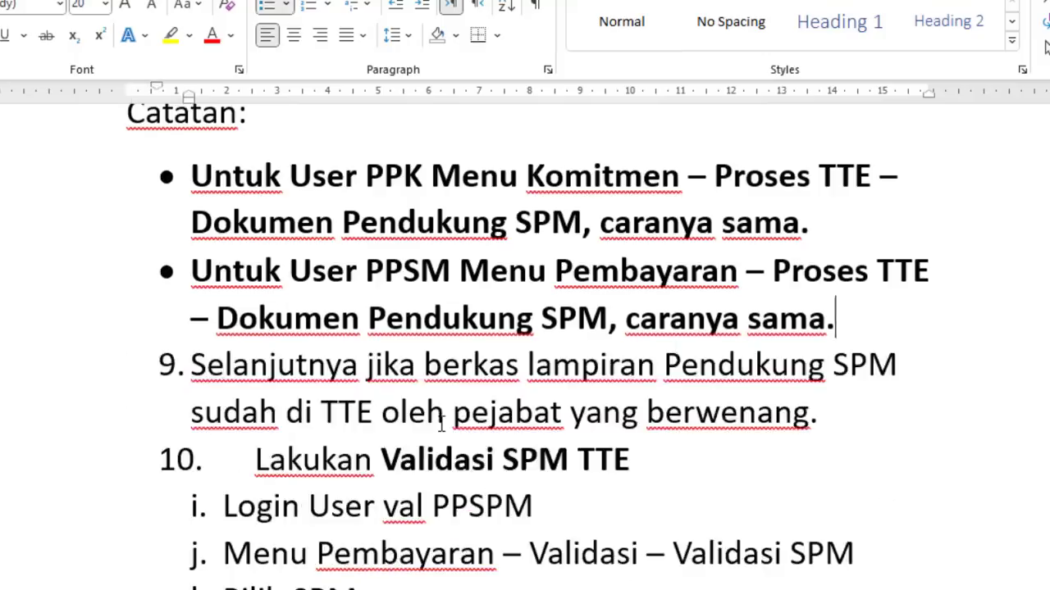
key(Return)
key(BackSpace)
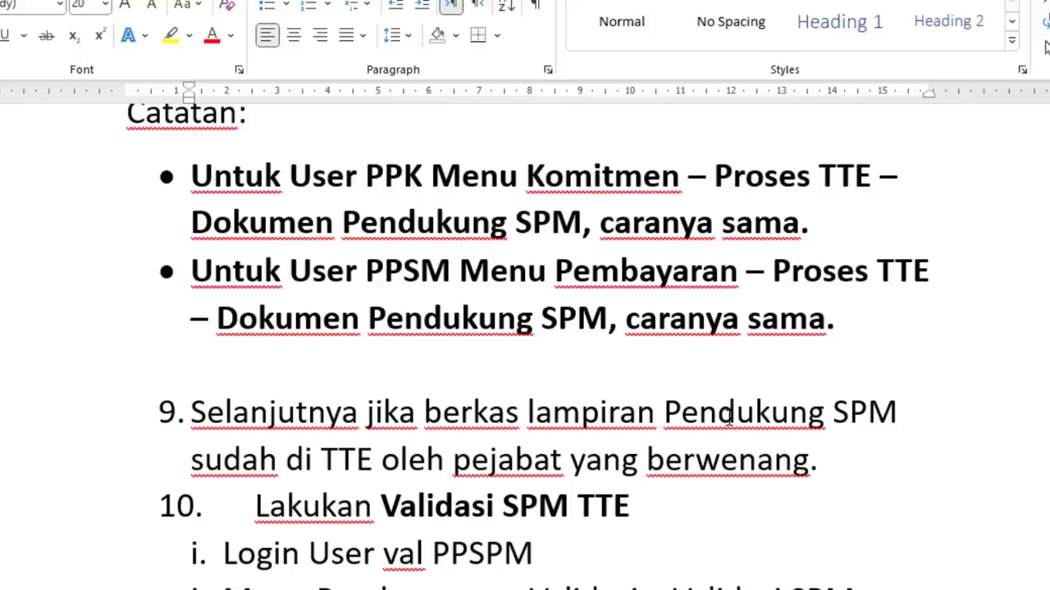
Insert "semua" after "jika" in item 9, and go on to the Validasi SPM TTE instructions
click(417, 414)
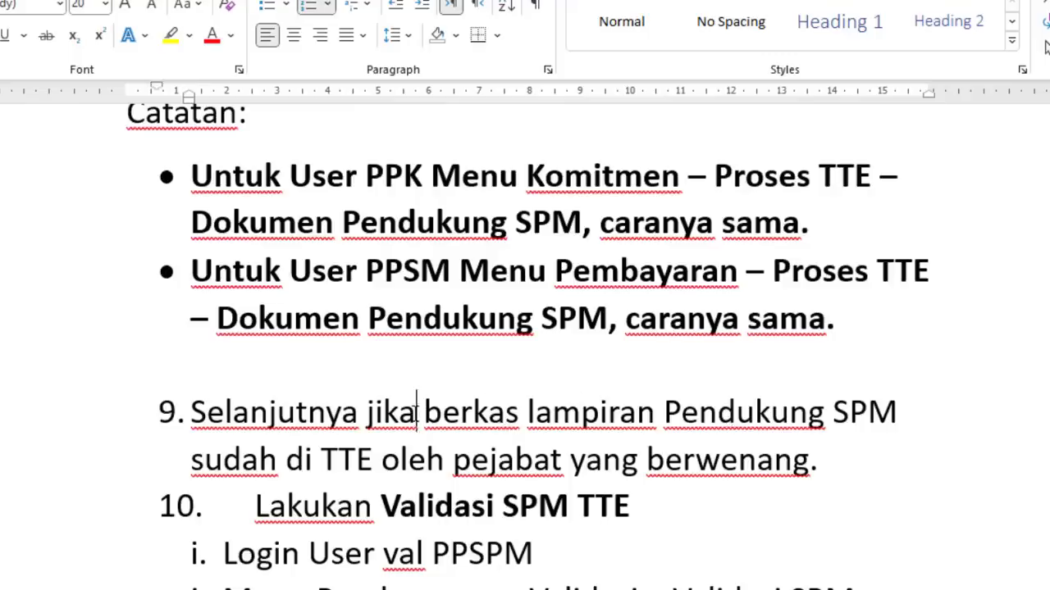
text(semua)
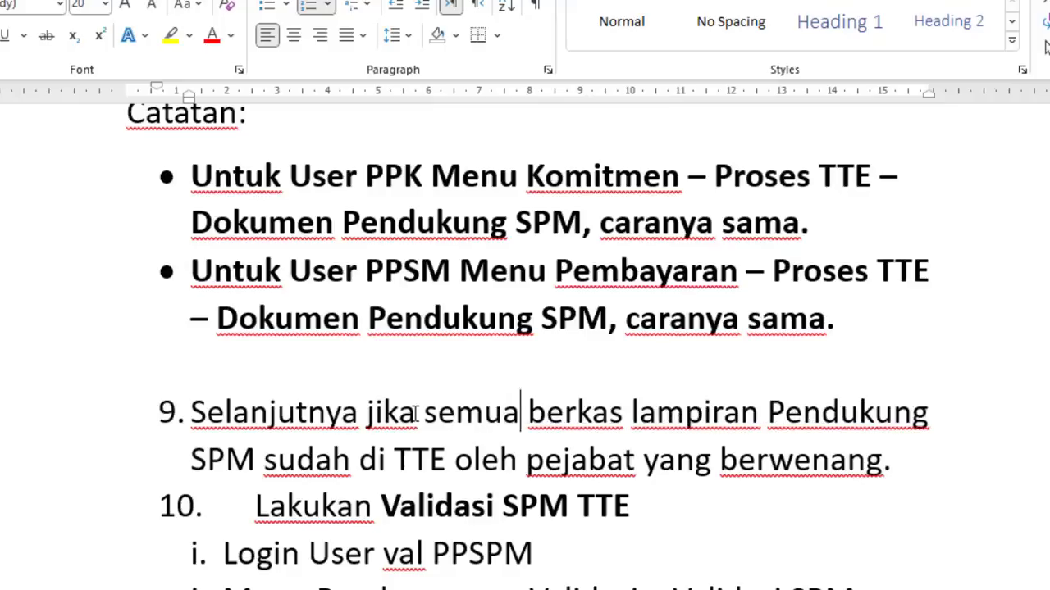
key(Down)
key(Down)
key(Down)
key(Down)
key(Down)
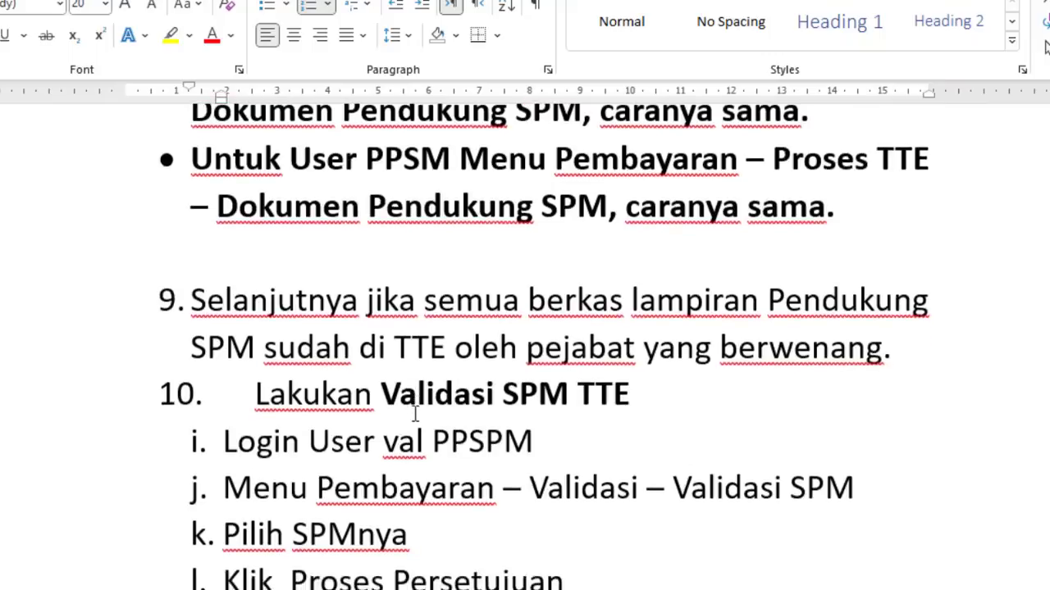
Remove the list number before "Lakukan Validasi SPM TTE" and retype it as "10."
click(255, 393)
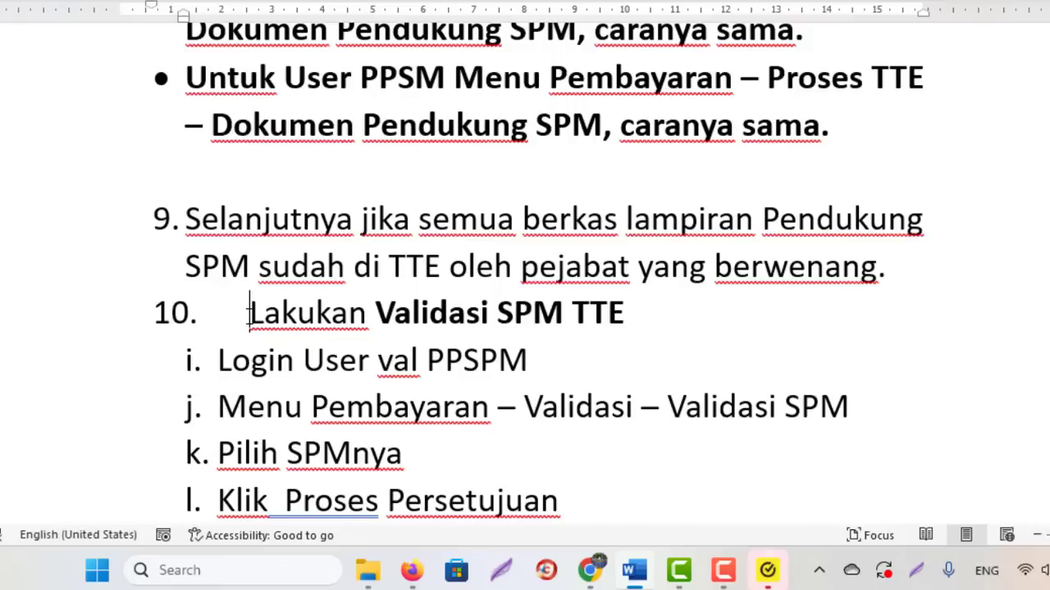
key(BackSpace)
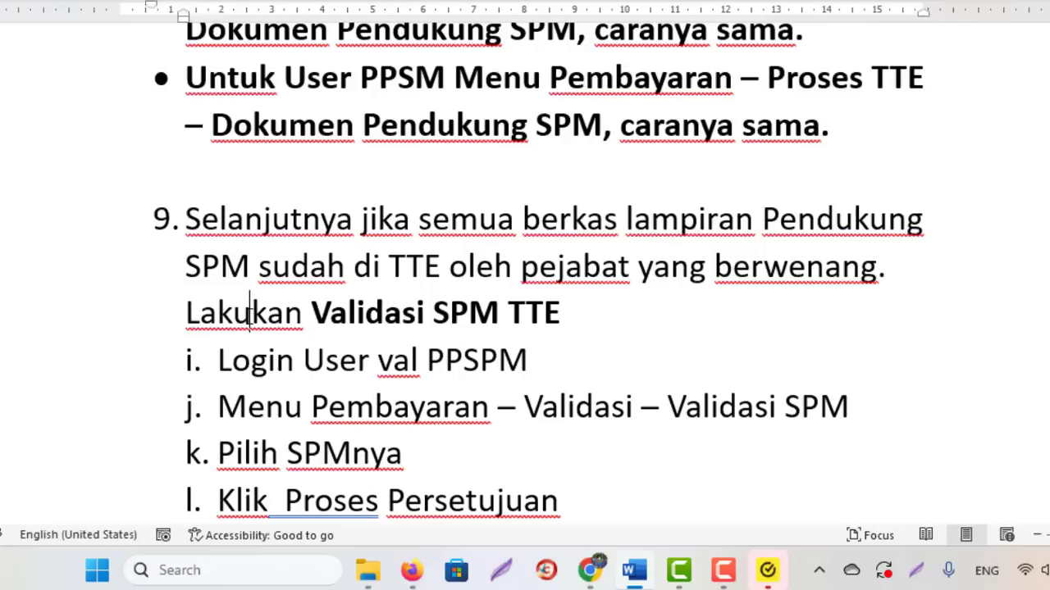
text(10.)
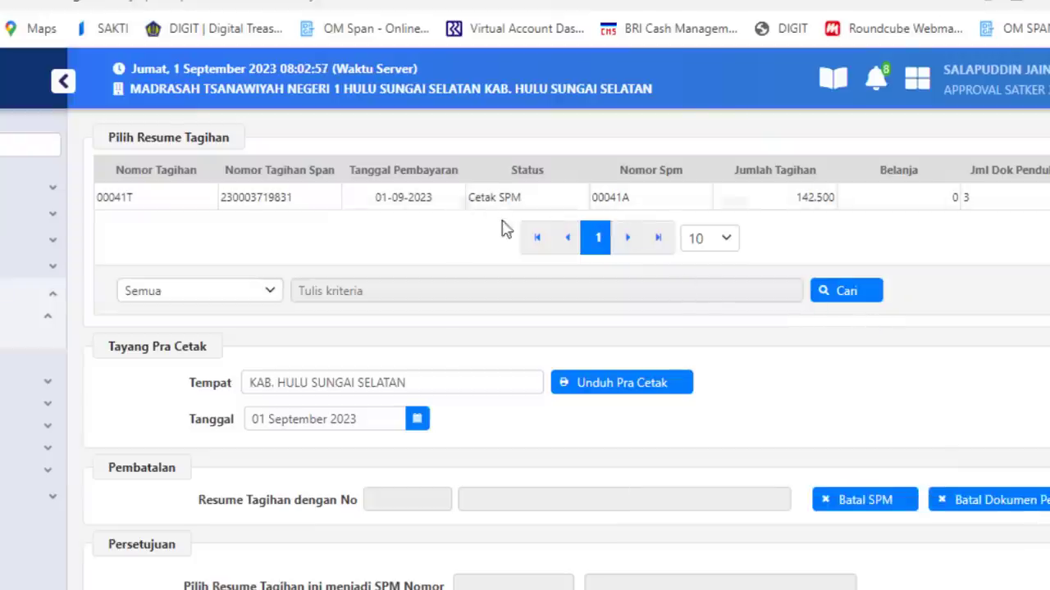
Select the bill with SPM number 00041A and start its approval process (Proses Persetujuan), retrying after the failed attempt
click(452, 205)
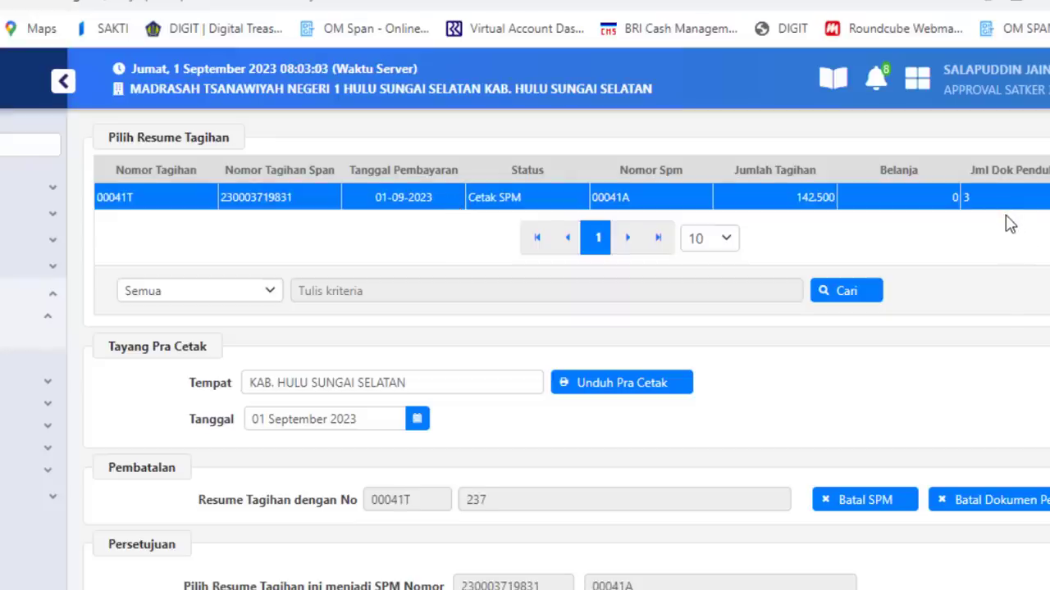
scroll(1010, 225, down, 2)
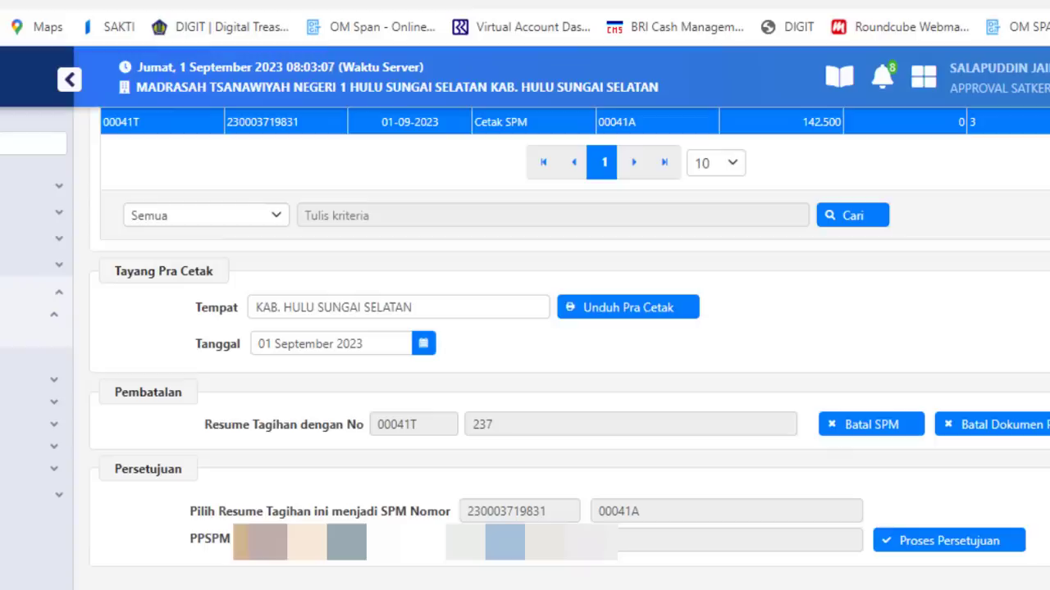
click(939, 543)
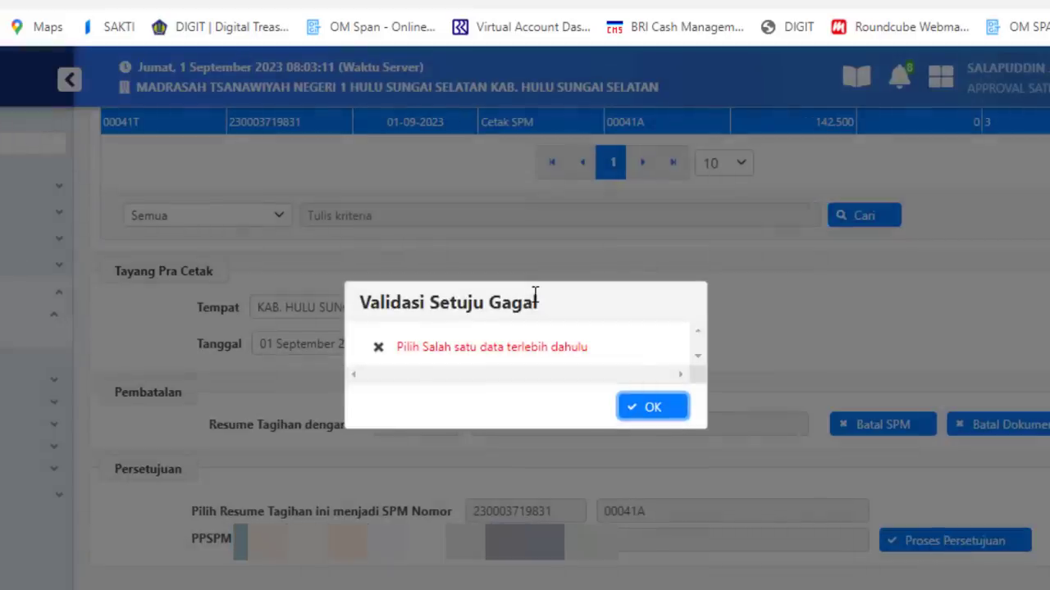
click(638, 408)
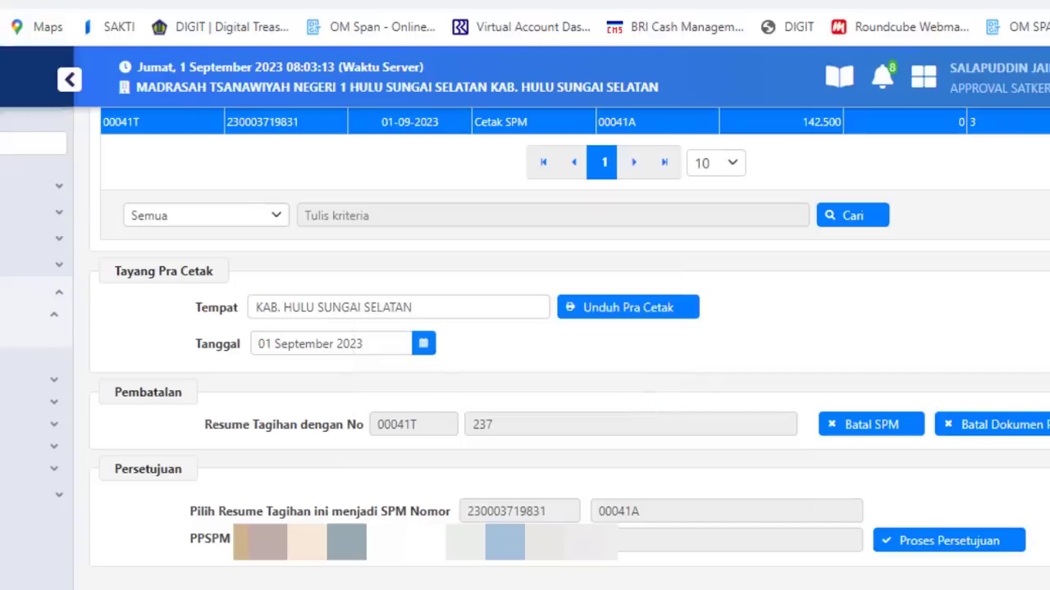
click(945, 543)
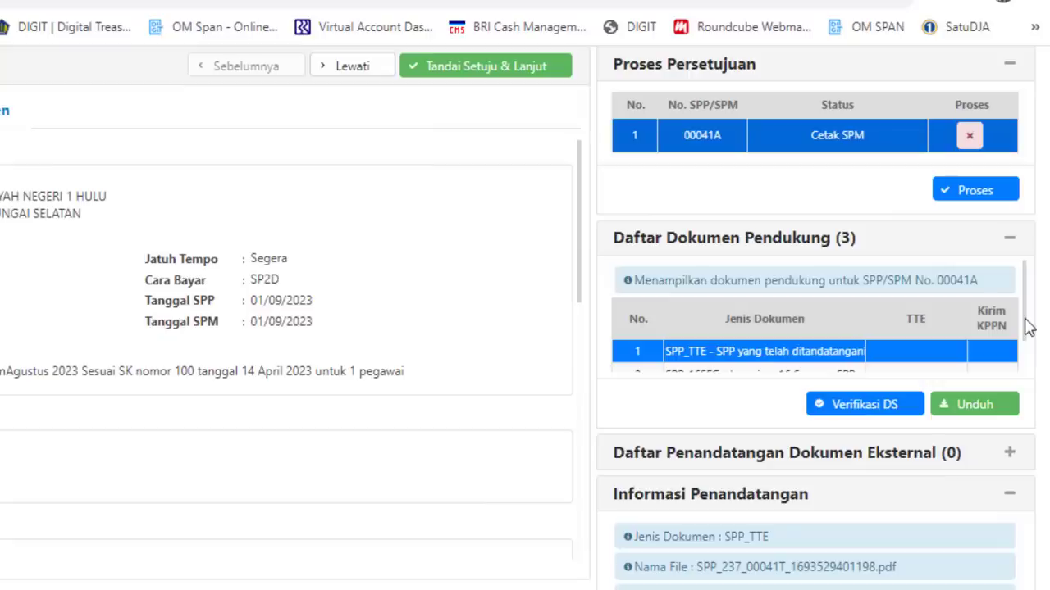
Check the supporting documents, including SSP - Surat Setoran Pajak, and mark SPM 00041A as approved and submit it for processing
scroll(1029, 344, down, 2)
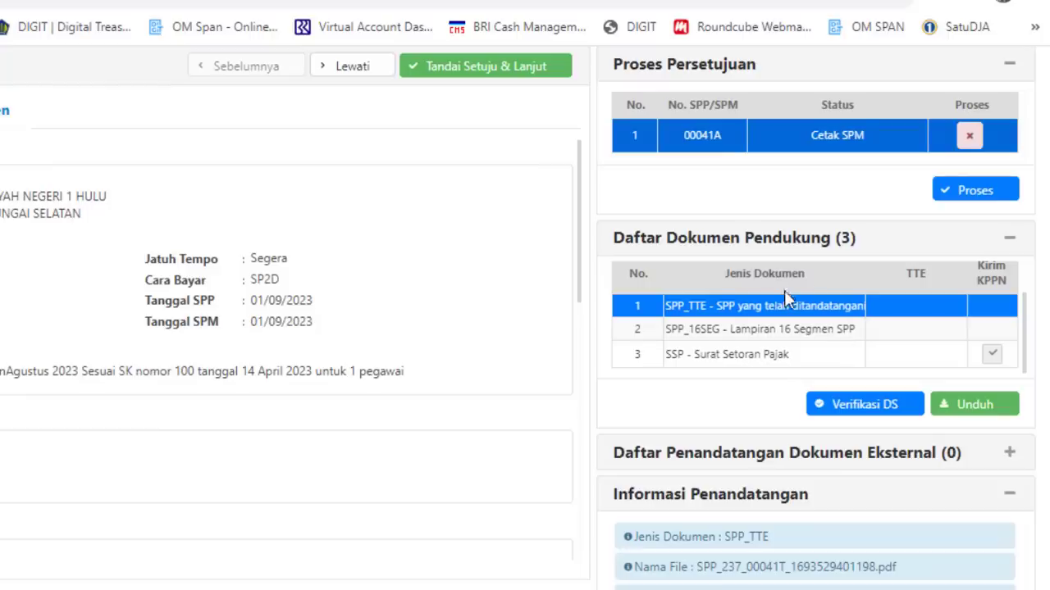
click(731, 362)
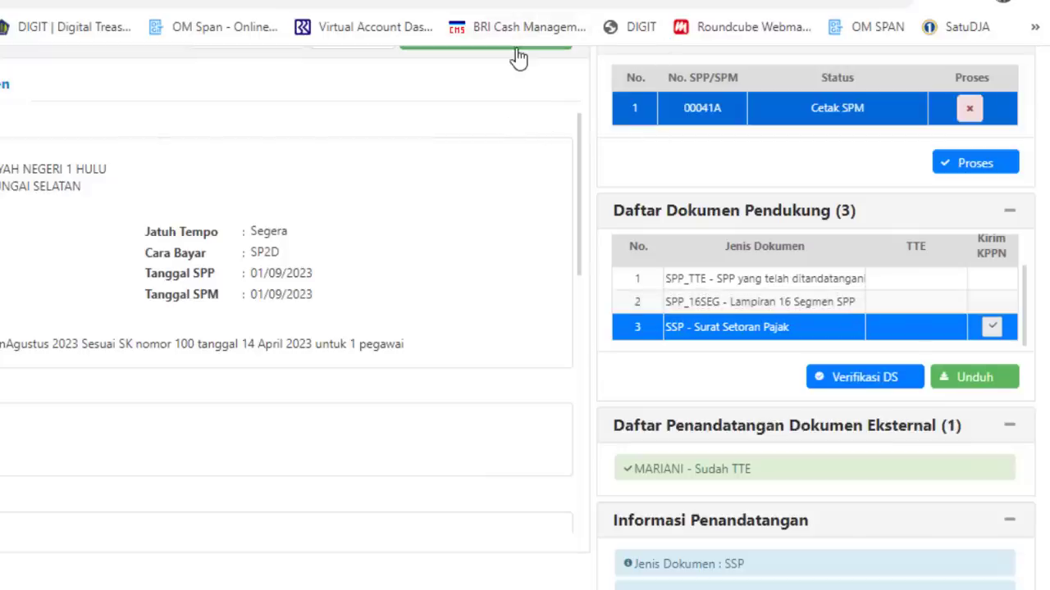
key(ctrl+minus)
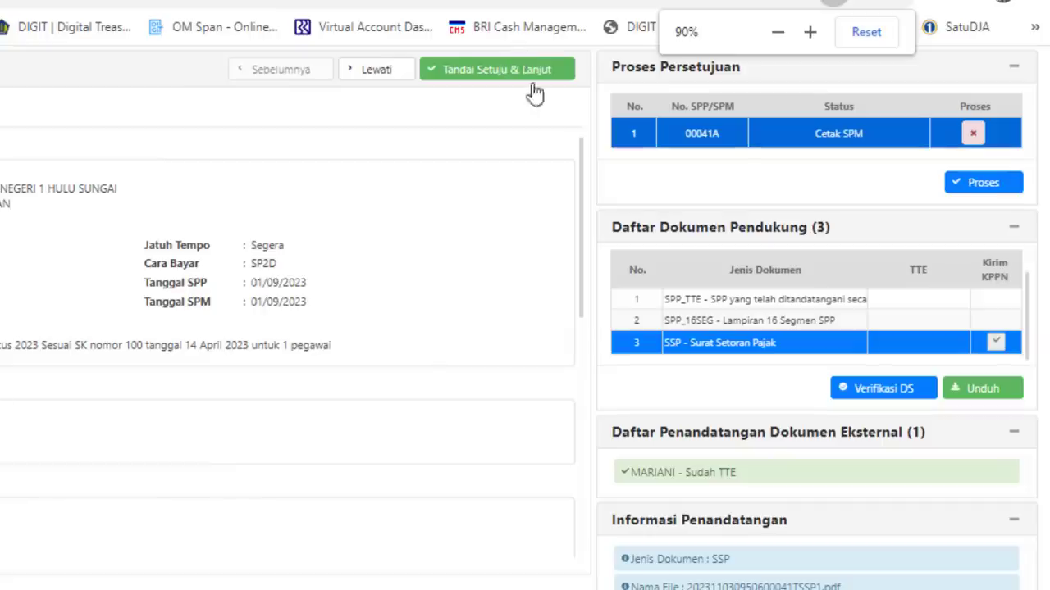
click(461, 78)
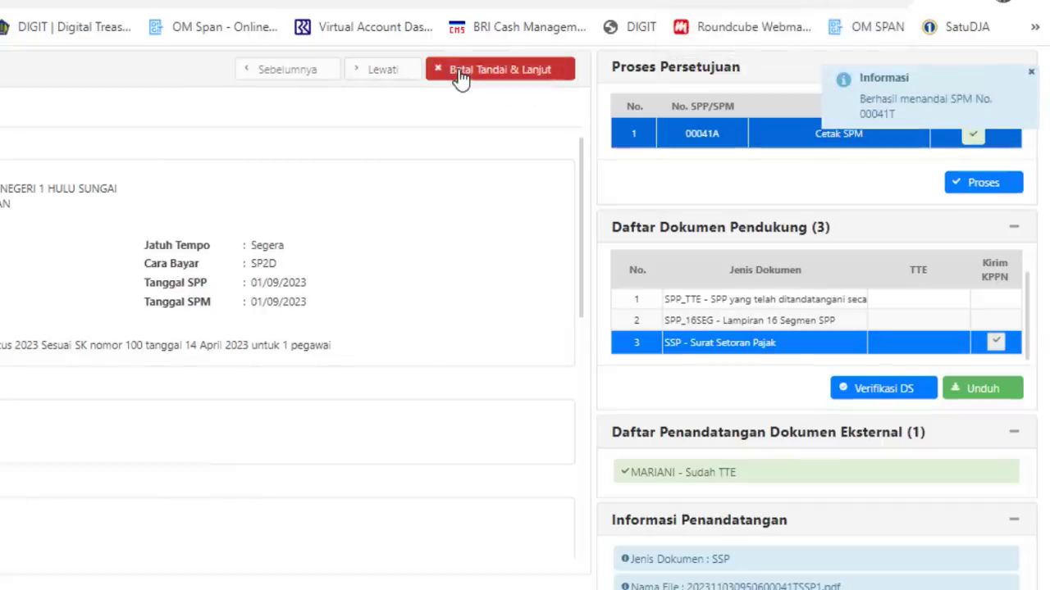
click(984, 184)
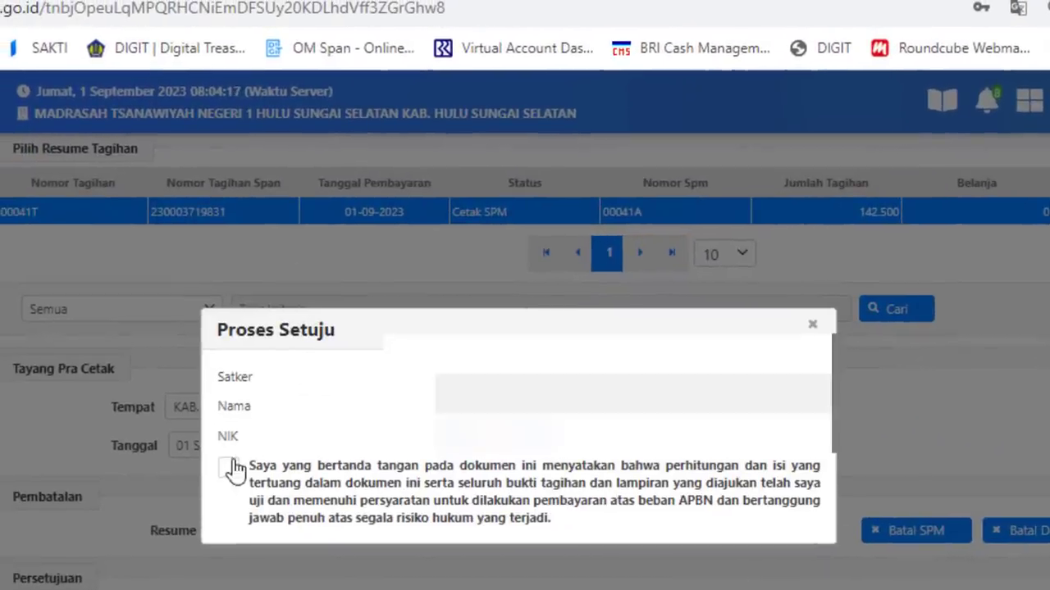
Accept the signatory's declaration, enter the signing passphrase, and process the SPM approval, acknowledging the resulting information
click(229, 466)
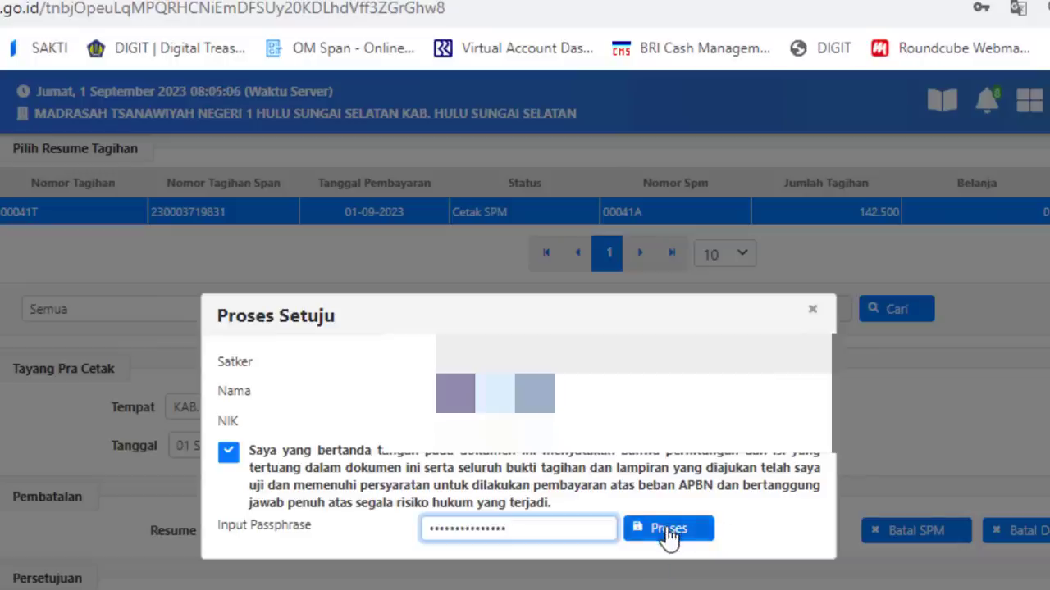
click(669, 535)
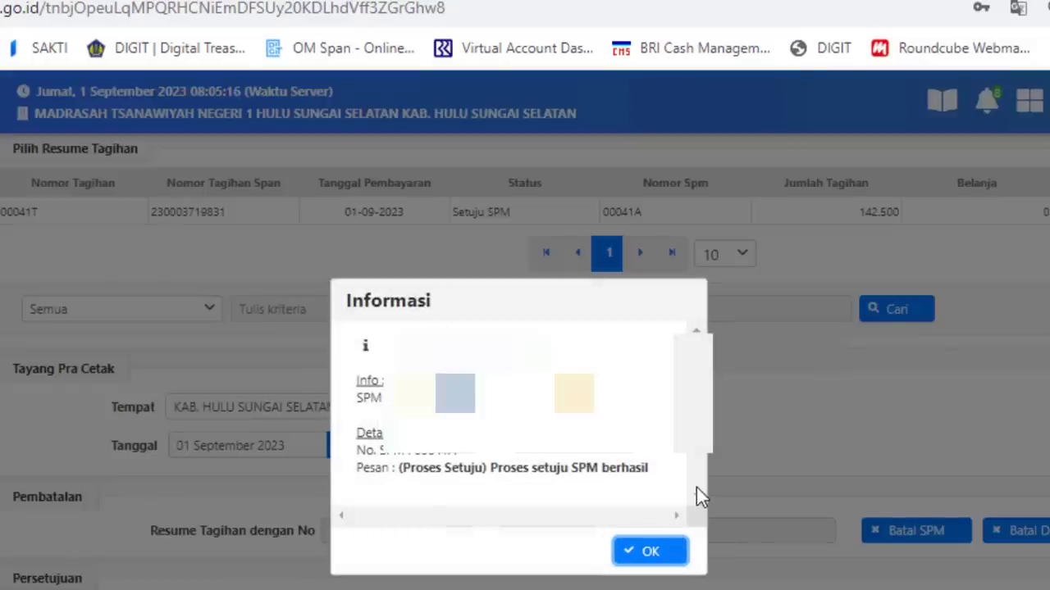
click(626, 551)
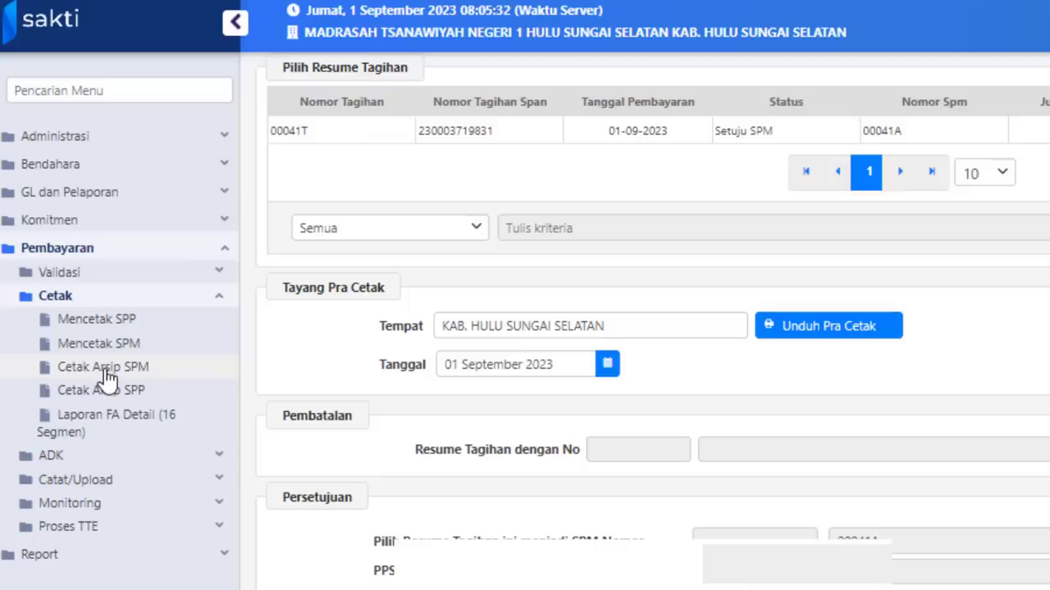
Download the archived print files of SPM 00041A from Cetak Arsip SPM
click(106, 371)
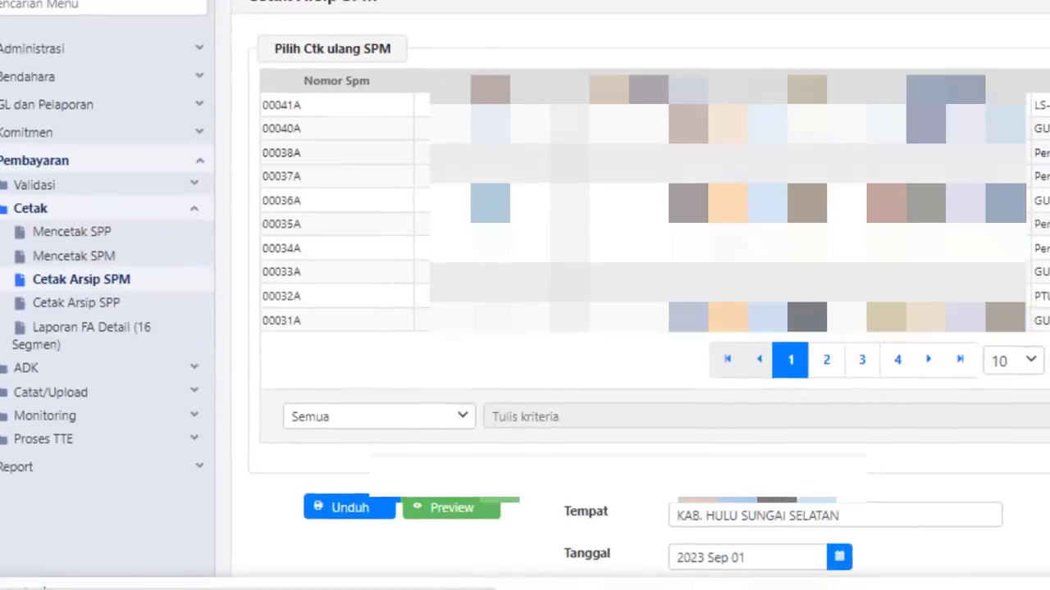
click(281, 105)
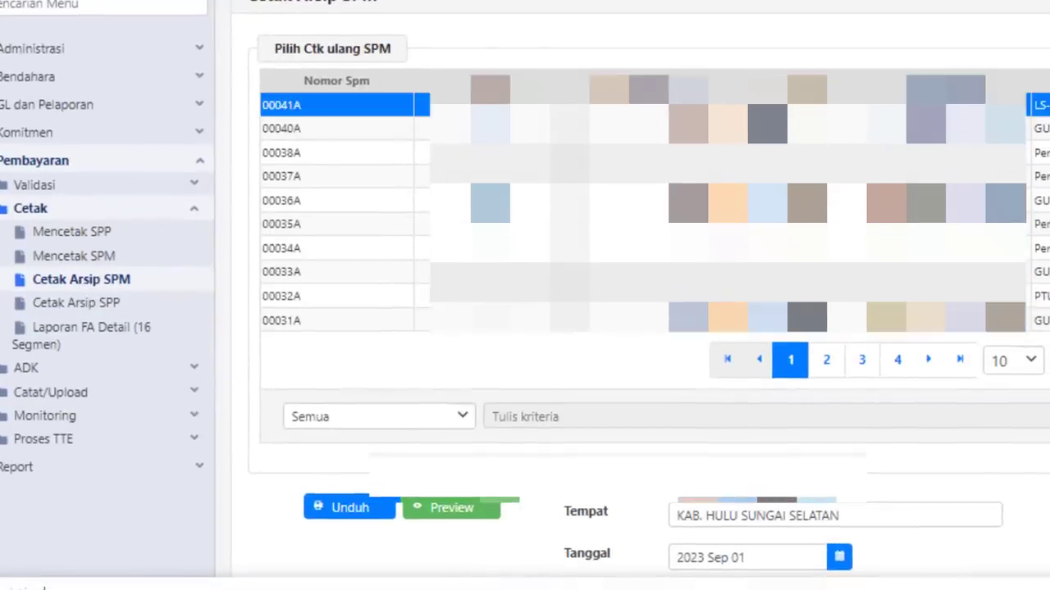
click(349, 507)
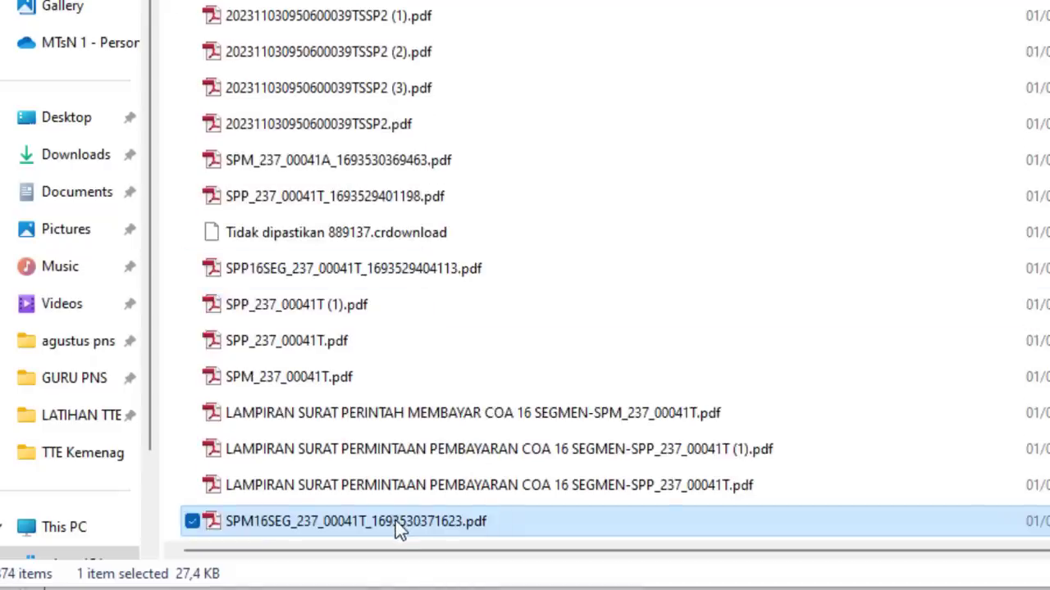
Open the downloaded SPM16SEG_237_00041T_1693530371623.pdf, examine its electronic signature area at the end, and close it
double_click(396, 524)
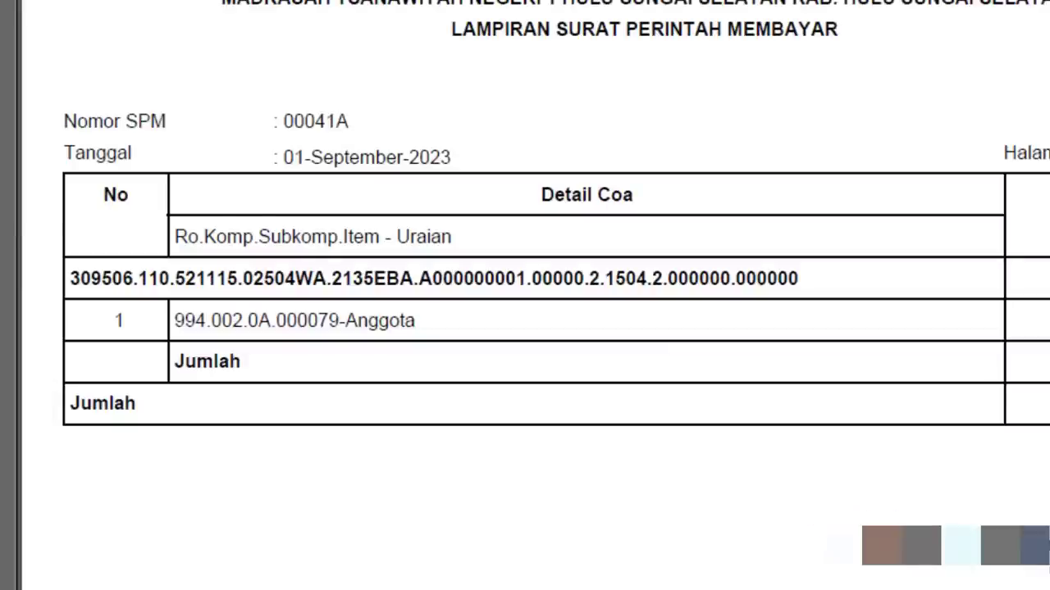
scroll(839, 385, down, 5)
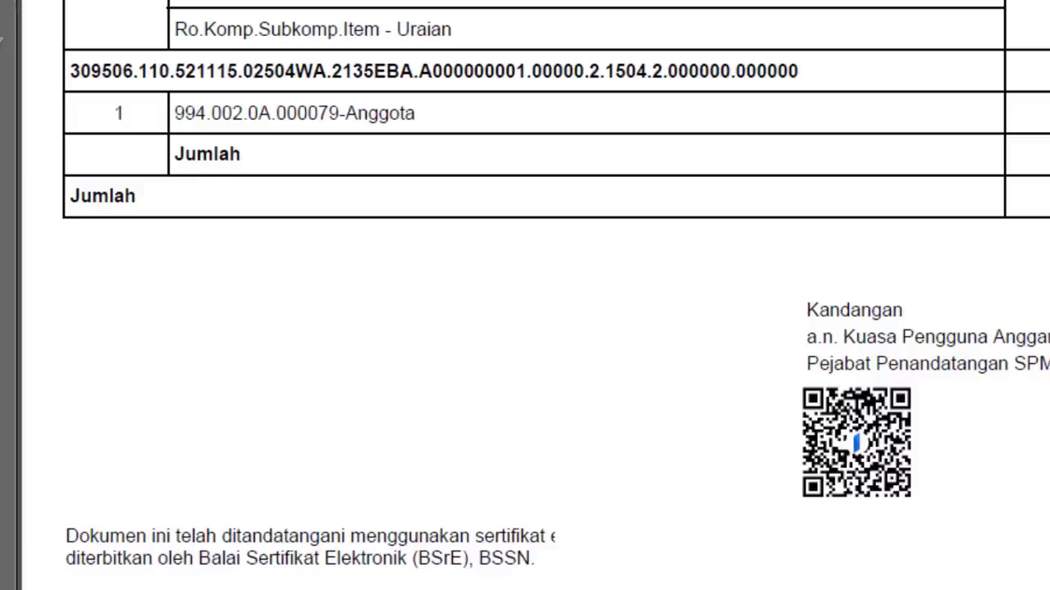
key(alt+F4)
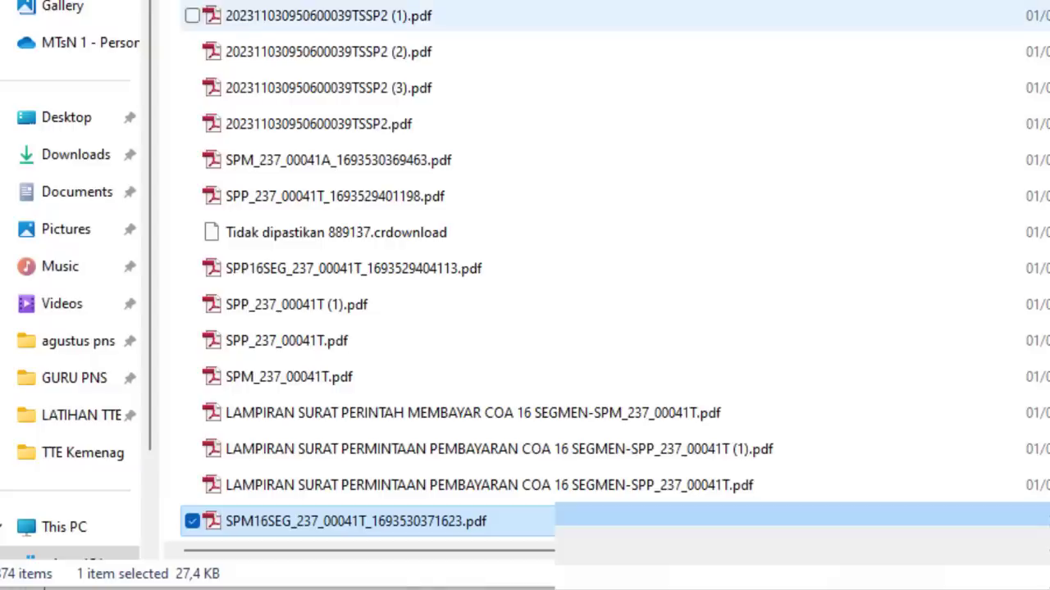
Return to Sakti to show the ADK SPM OTP page, and switch back to the Word guide
key(alt+Tab)
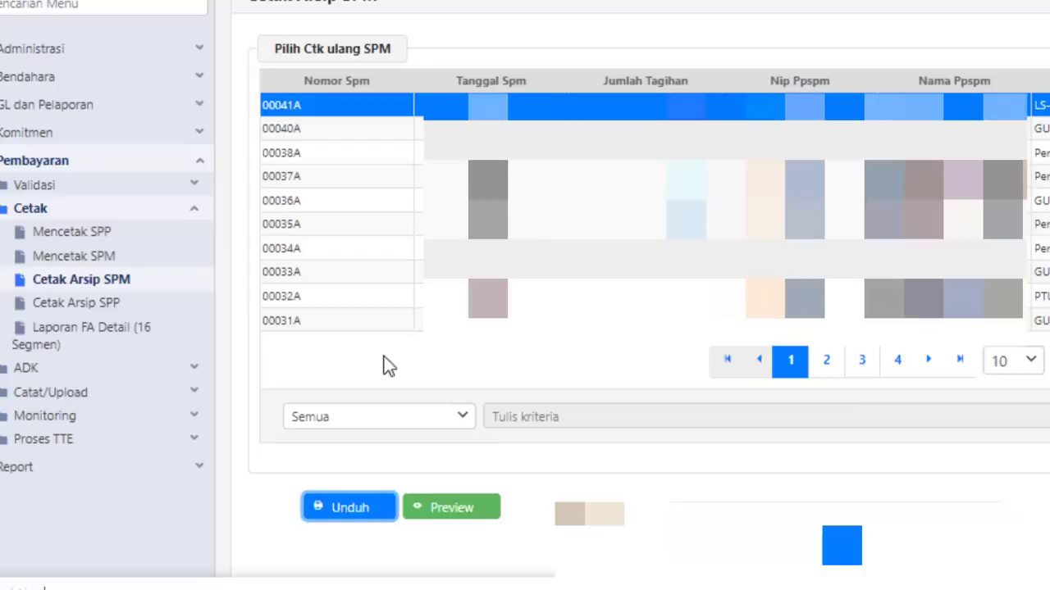
click(64, 378)
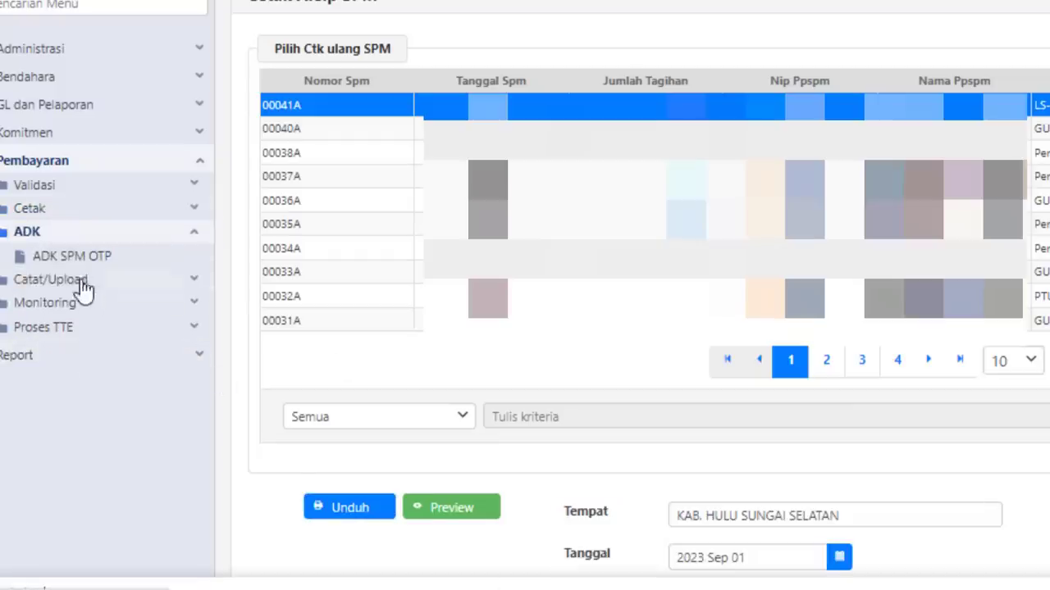
click(64, 257)
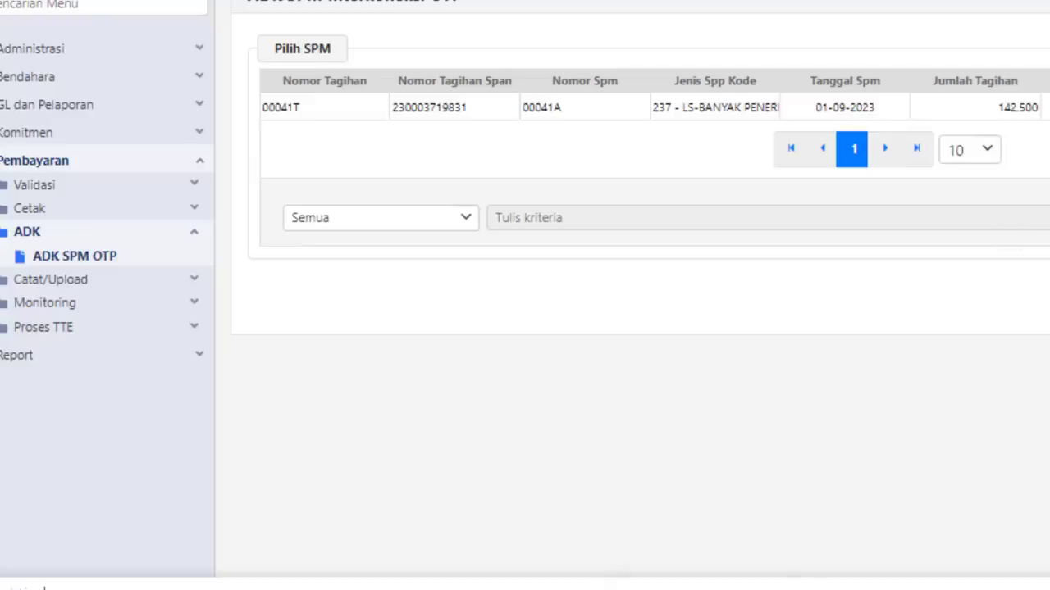
click(747, 524)
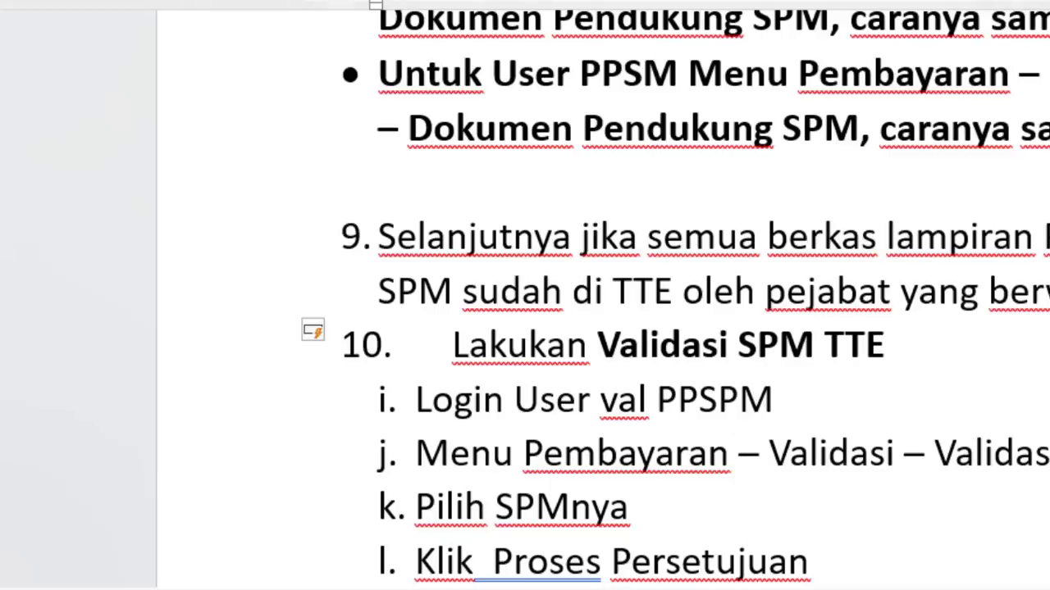